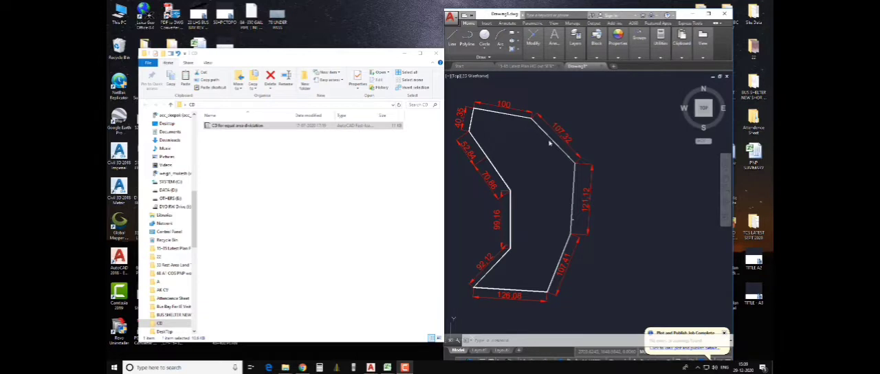
- Maximize the AutoCAD window showing Drawing1.dwg
click(549, 143)
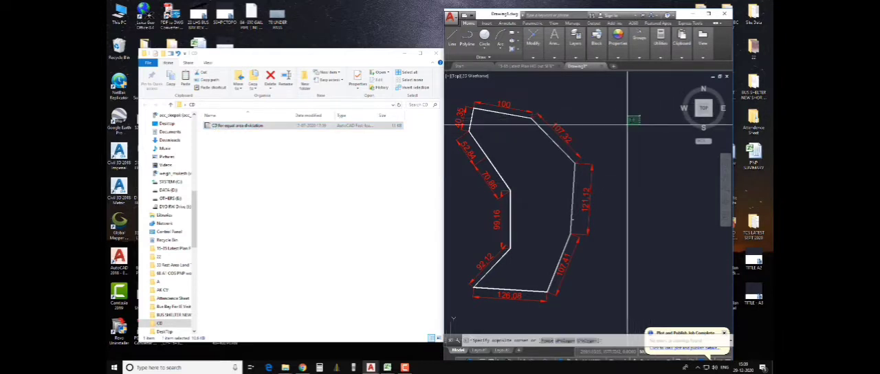
click(642, 181)
click(709, 14)
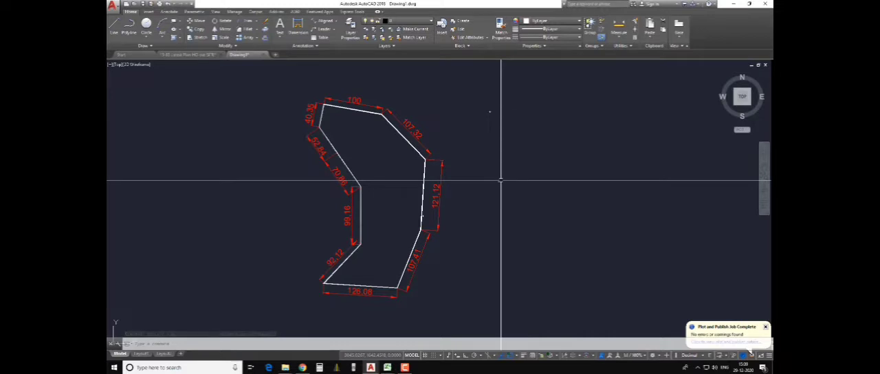
- Start the APPLOAD command and browse to the CD folder on the Desktop
text(a)
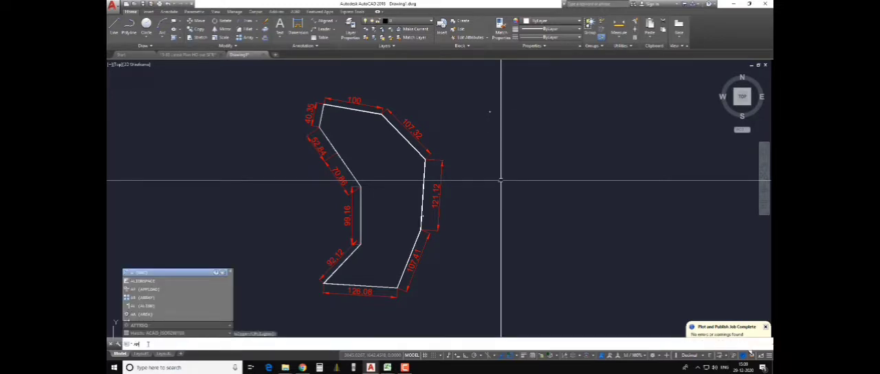
text(p)
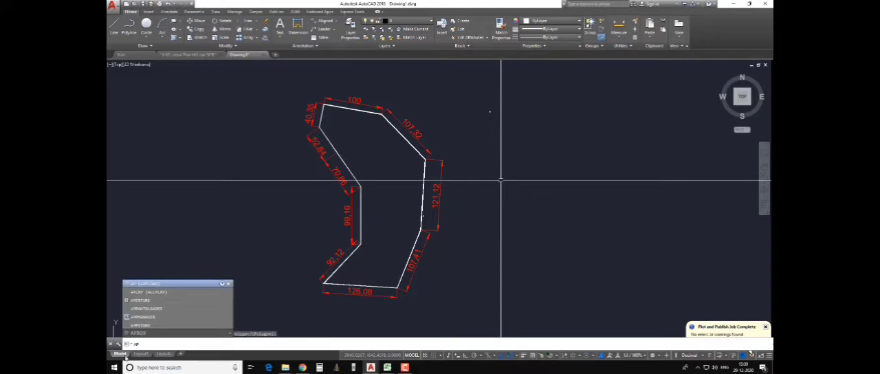
click(151, 286)
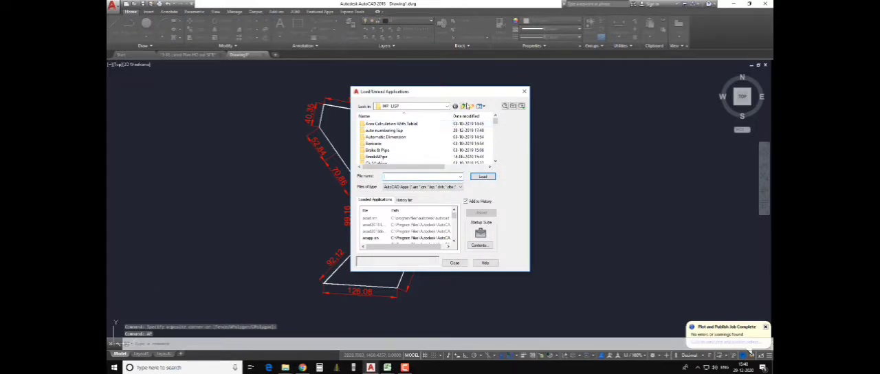
click(463, 106)
click(463, 106)
click(463, 106)
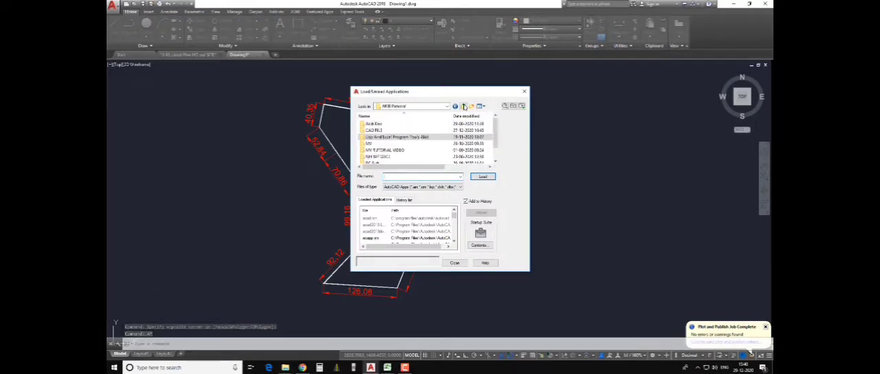
click(463, 106)
click(463, 106)
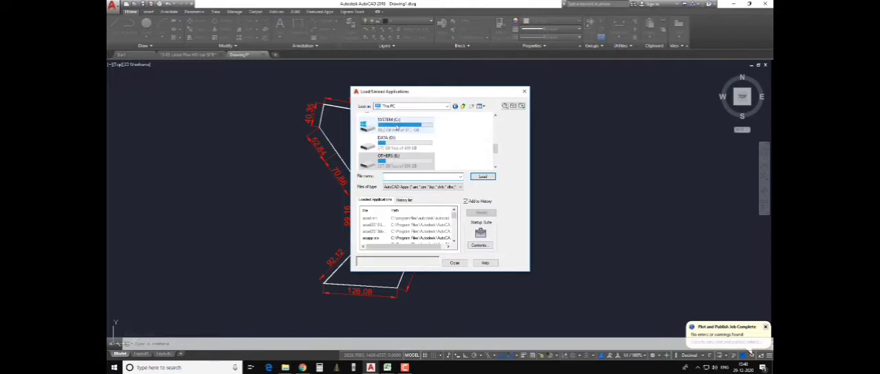
scroll(406, 149, up, 5)
double_click(398, 148)
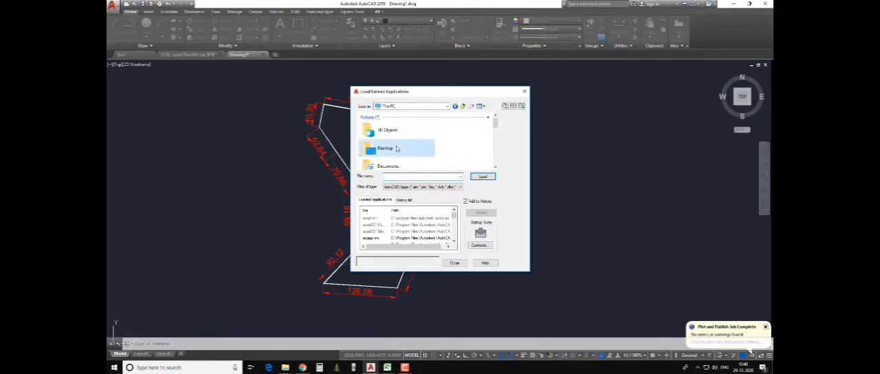
scroll(395, 149, down, 1)
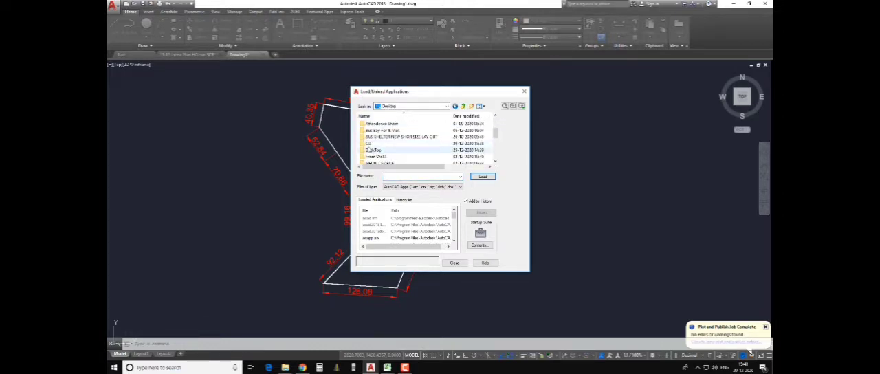
double_click(372, 145)
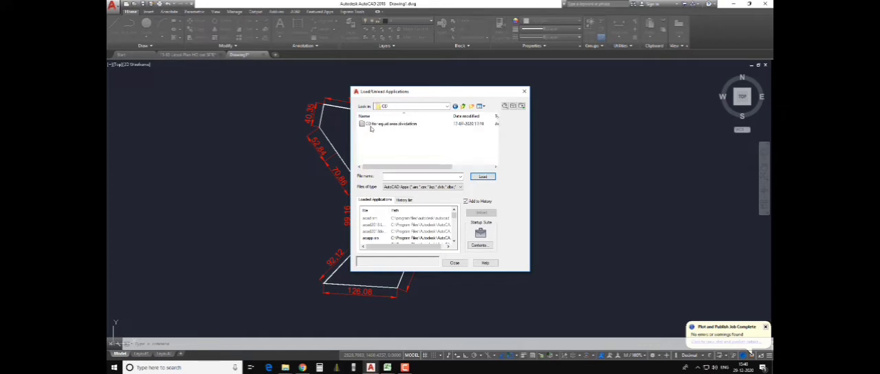
- Load the "CD for equal area dividation" VLX file, choosing to always load it, and close the application loader
click(371, 125)
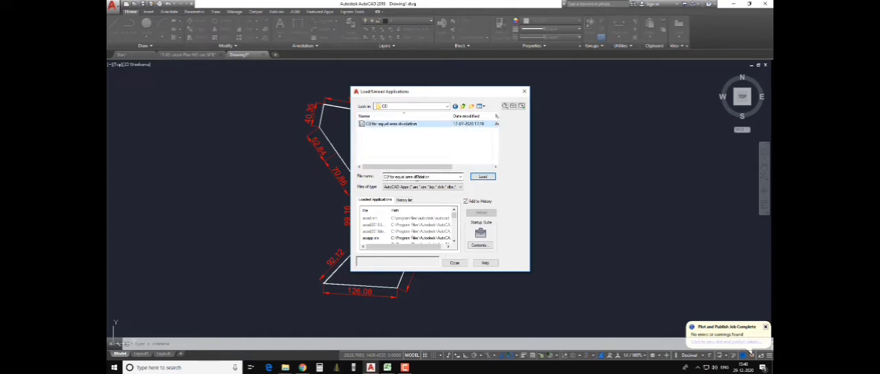
click(483, 177)
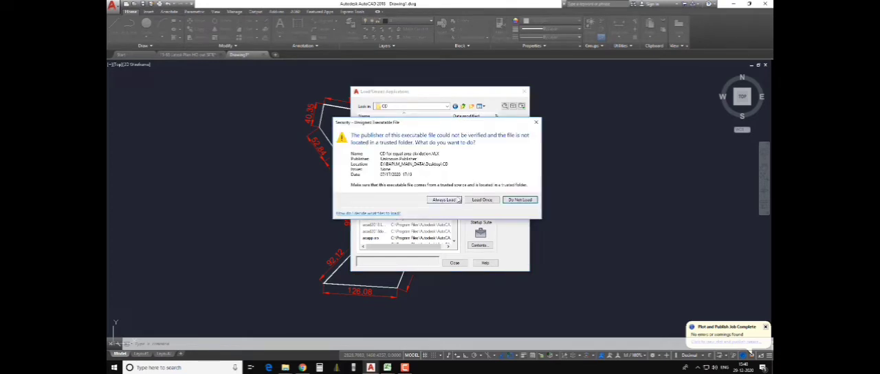
click(453, 200)
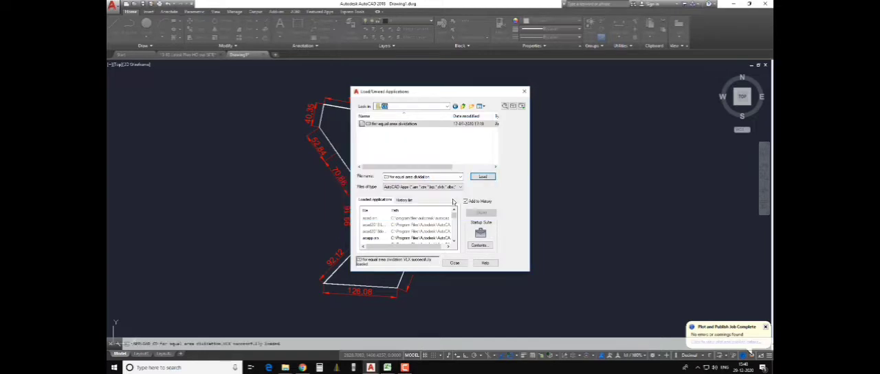
click(455, 263)
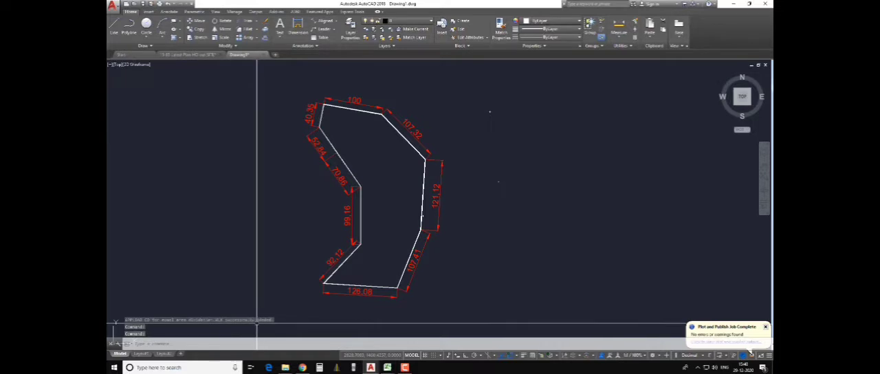
click(212, 344)
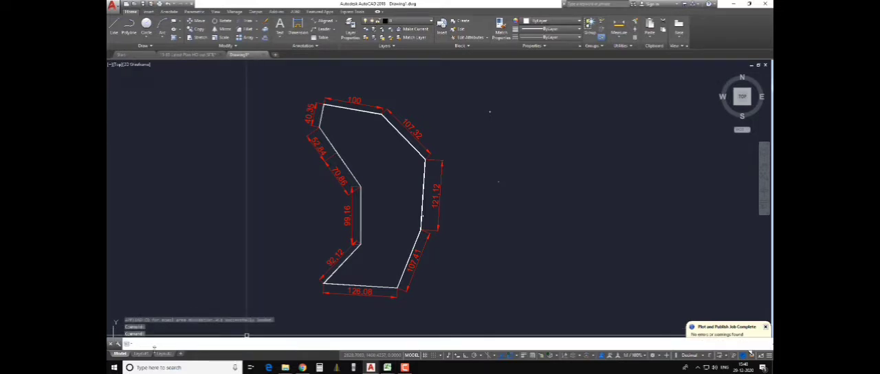
text(c)
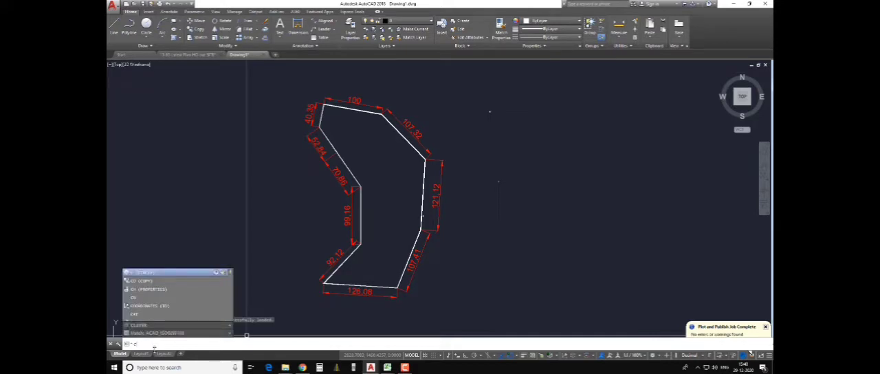
key(Escape)
click(180, 241)
click(222, 274)
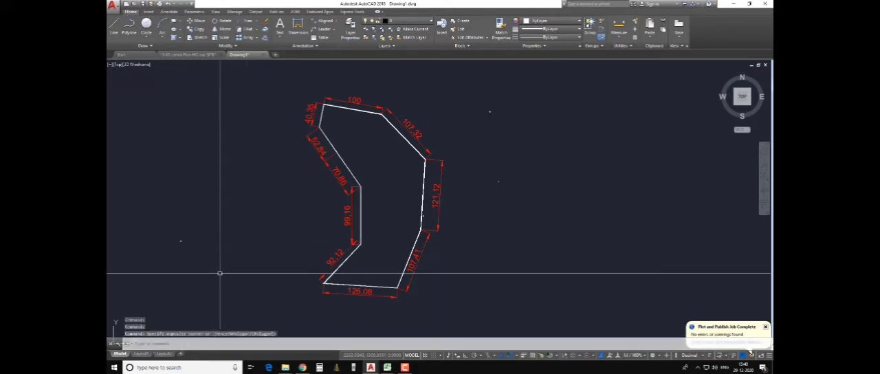
key(Escape)
- Draw a straight one-segment polyline across the upper part of the plot, from outside the 70.86 edge to beyond the 107.32 edge
text(a)
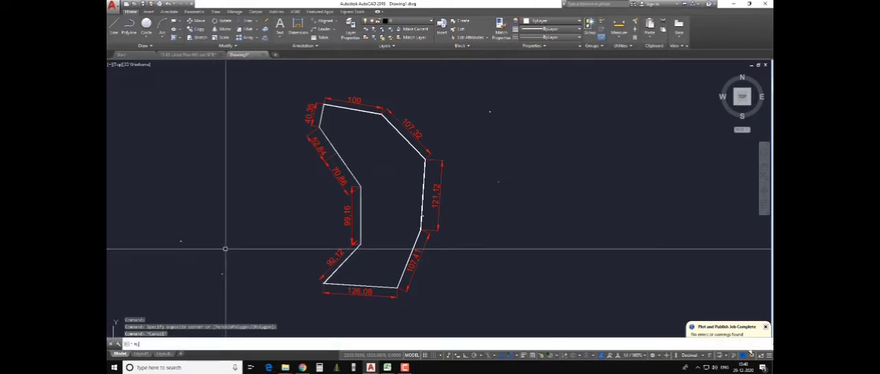
text(l)
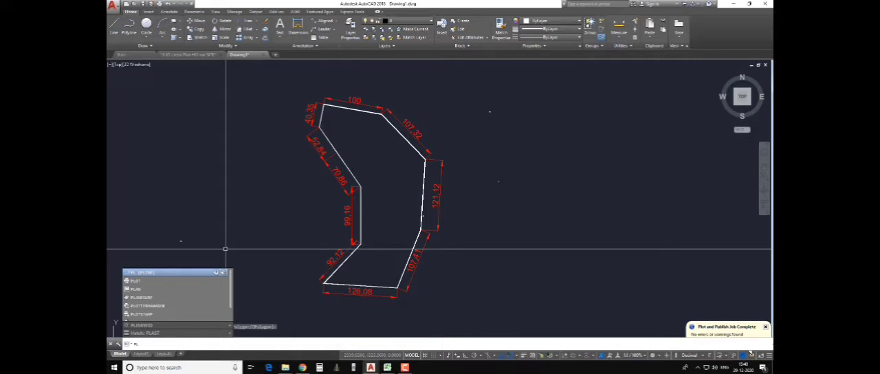
key(Return)
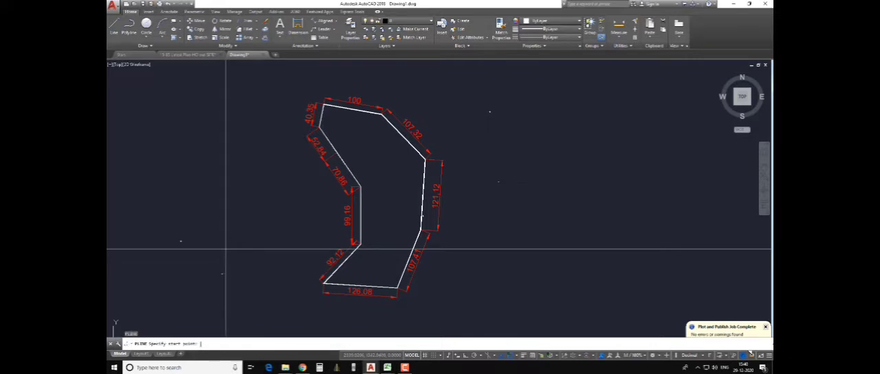
click(309, 187)
click(471, 117)
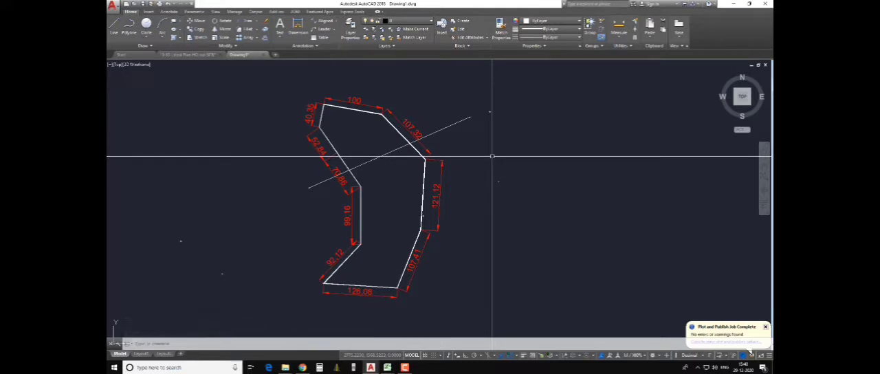
click(405, 367)
click(741, 334)
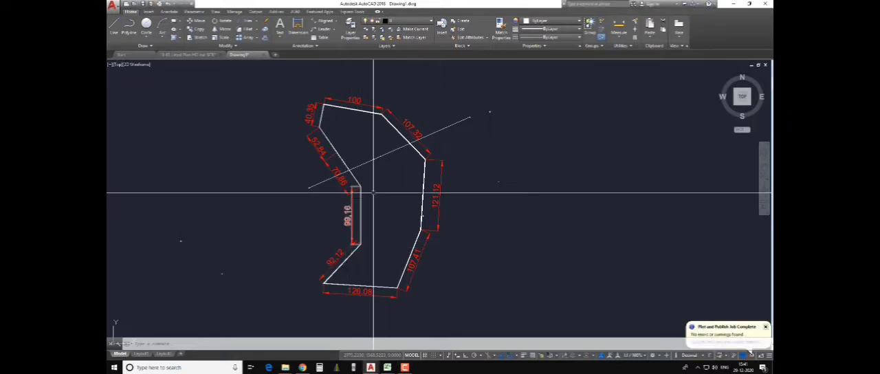
- List the properties of the closed plot boundary polyline with the LIST command
click(424, 182)
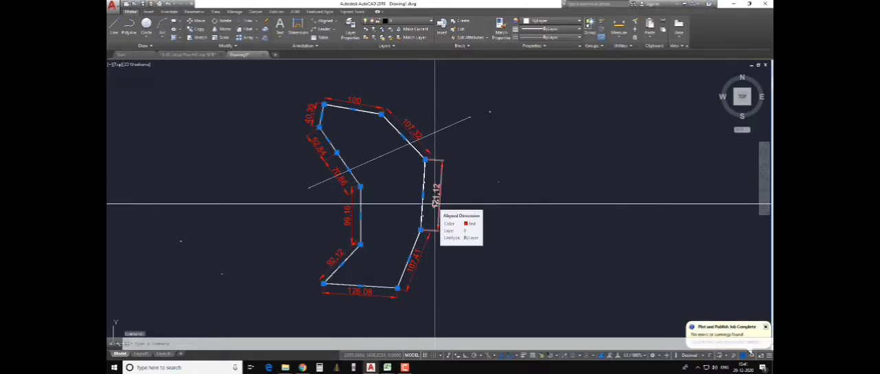
text(l)
key(Down)
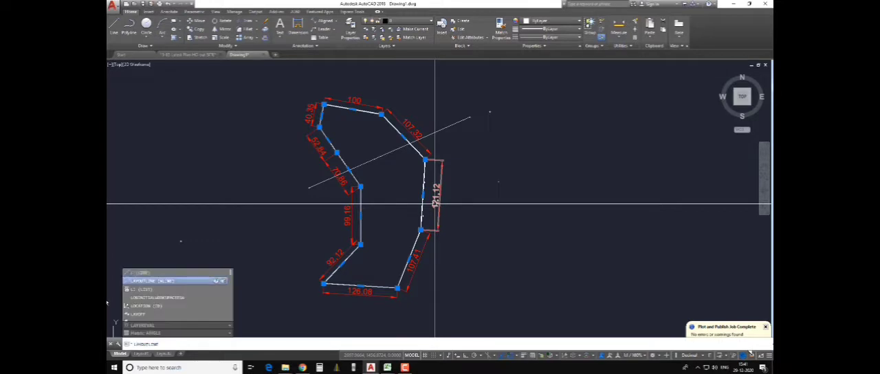
text(i)
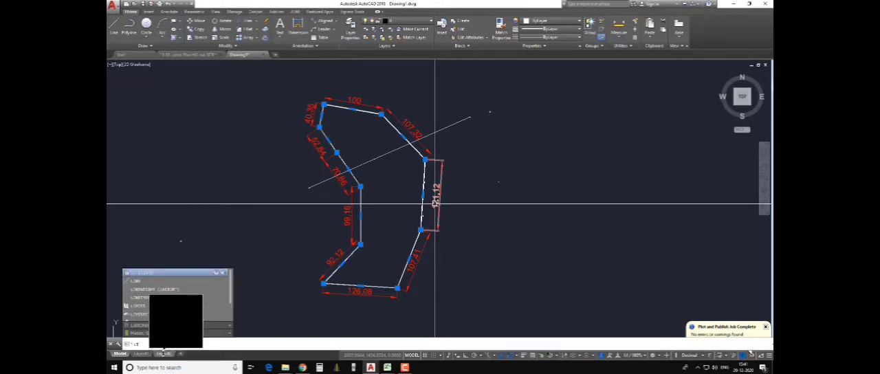
key(Return)
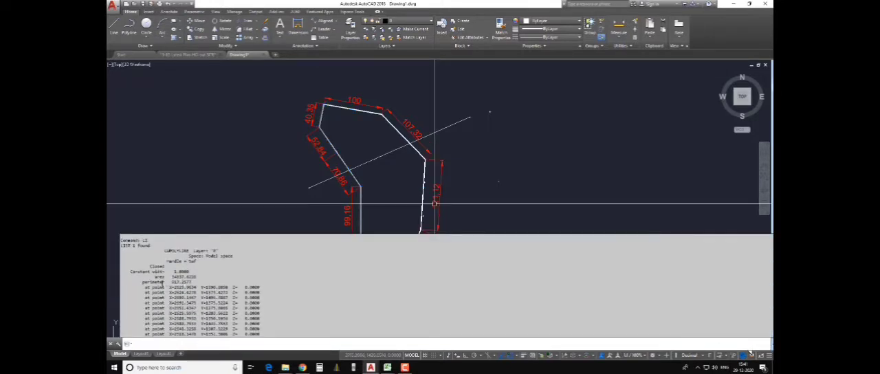
- Copy the area line from the listing and paste it as text into the drawing beside the plot's 121.12 edge
drag(155, 276, 198, 277)
key(ctrl+c)
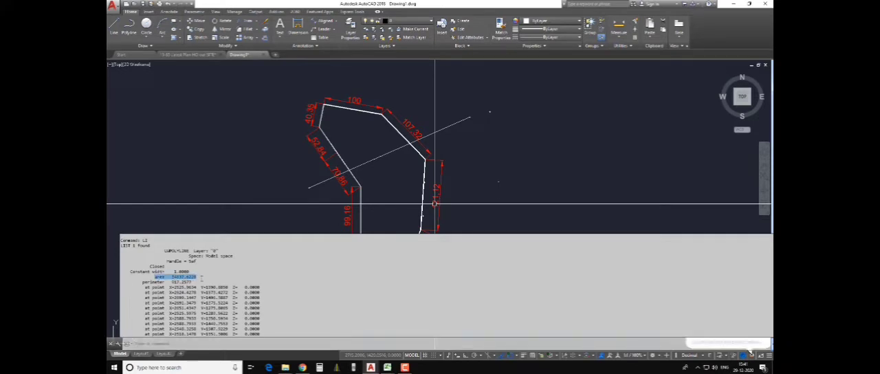
click(488, 150)
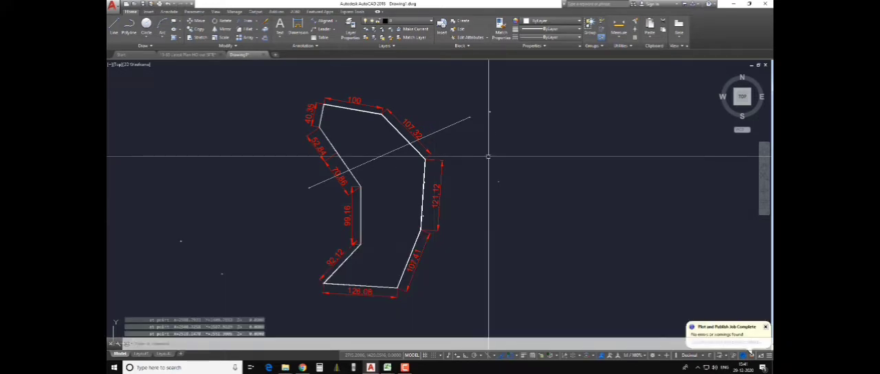
key(ctrl+v)
click(486, 166)
key(Escape)
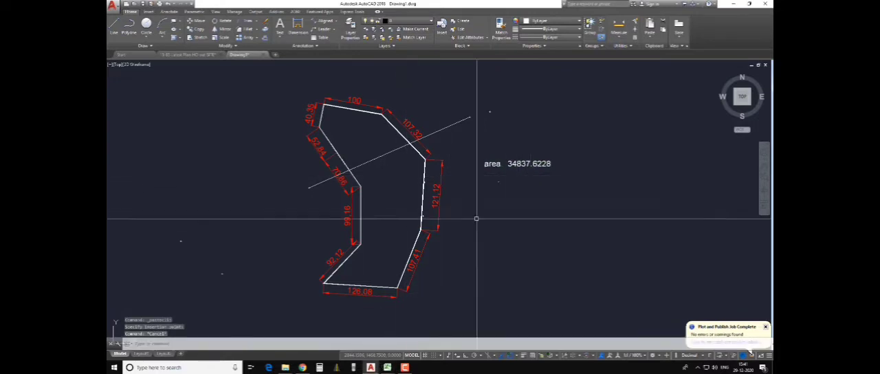
- Switch to Calculator, move it clear of the area text, and divide 34837.622 by 3
click(319, 367)
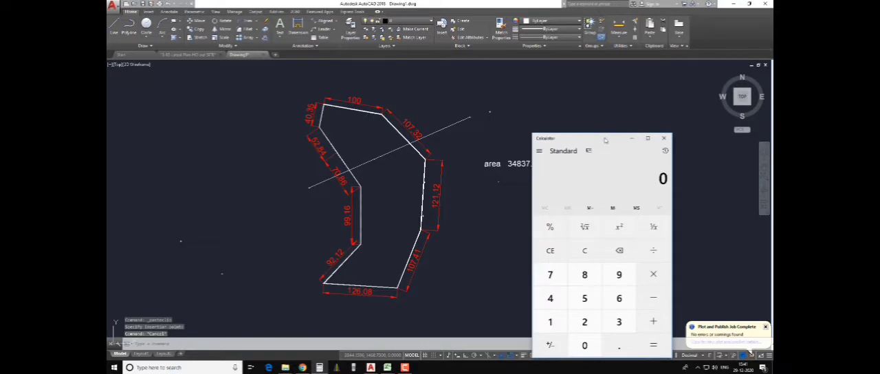
drag(605, 140, 651, 112)
text(34)
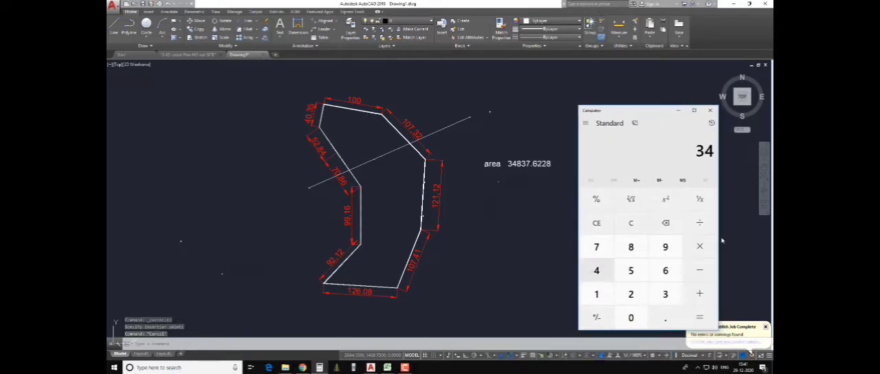
text(83)
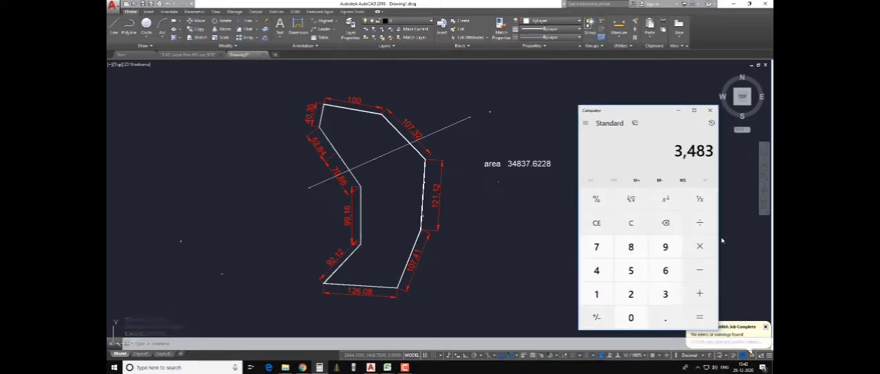
text(7.622)
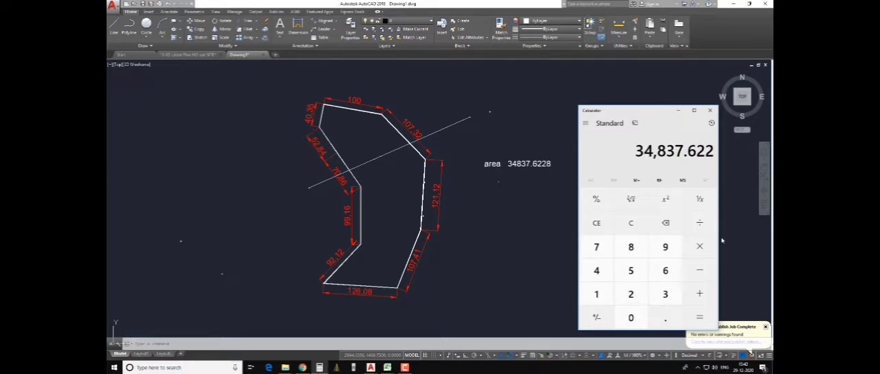
text(/)
text(3)
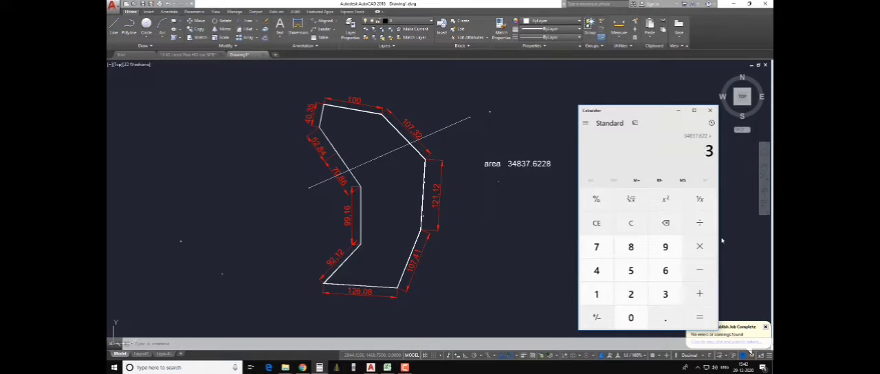
key(Return)
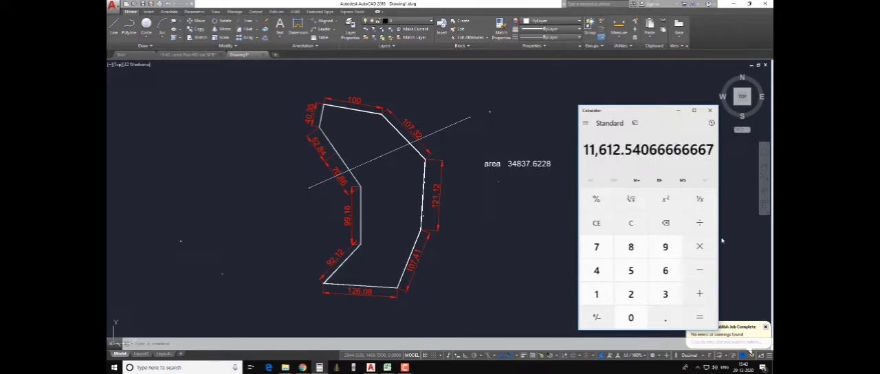
- Copy the division result from Calculator and paste it as text into the drawing below the plot's area text
drag(583, 149, 712, 163)
key(ctrl+c)
click(498, 191)
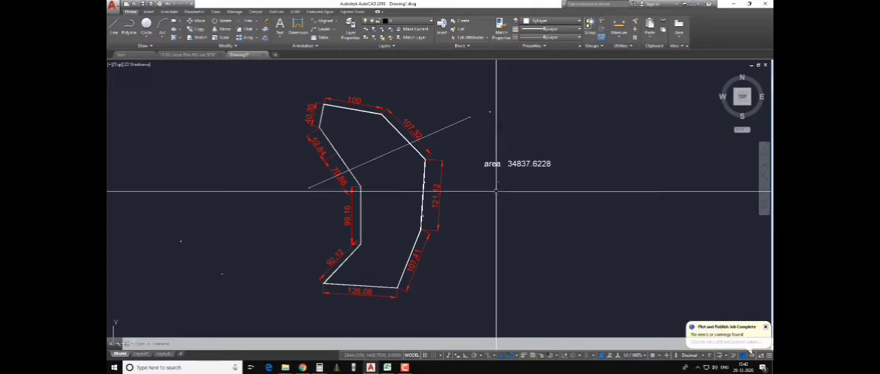
key(ctrl+v)
click(492, 189)
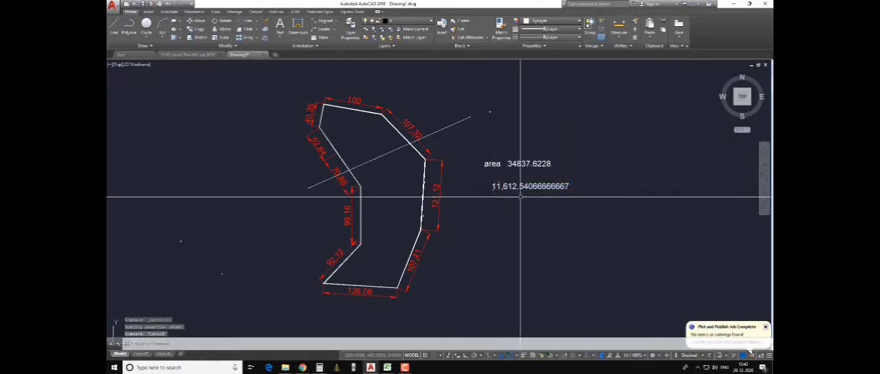
- Shorten the pasted division result text to 11,612.54
scroll(520, 197, up, 2)
double_click(530, 183)
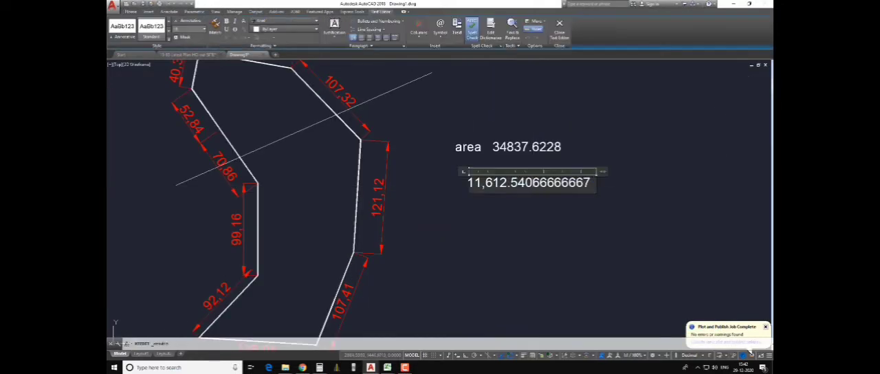
key(BackSpace)
key(BackSpace)
key(BackSpace)
key(BackSpace)
key(BackSpace)
key(BackSpace)
key(BackSpace)
key(BackSpace)
key(BackSpace)
click(554, 232)
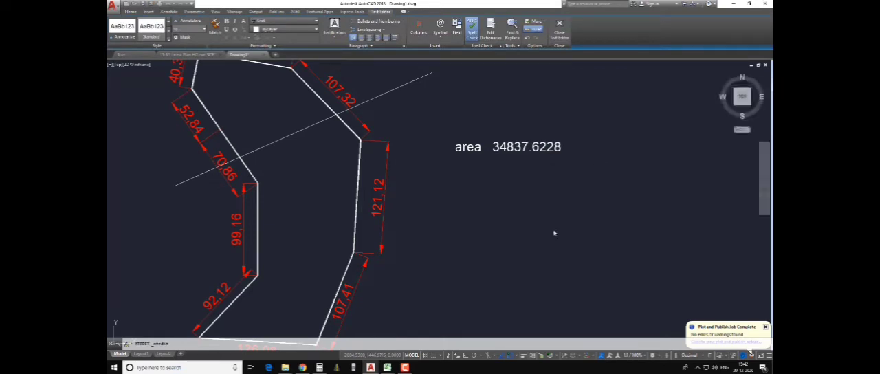
click(520, 180)
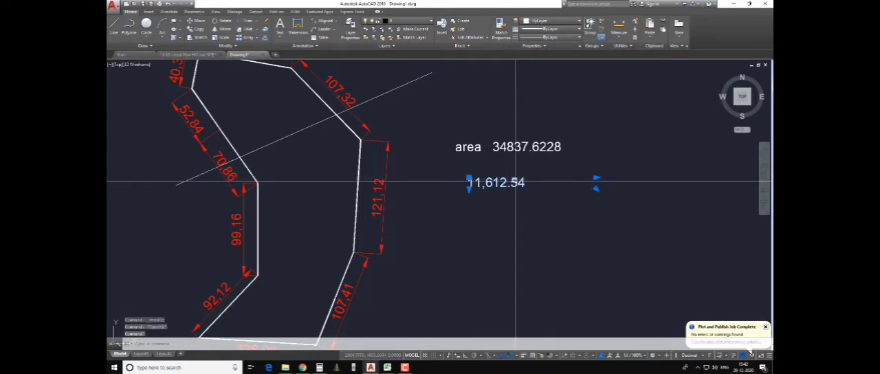
key(Escape)
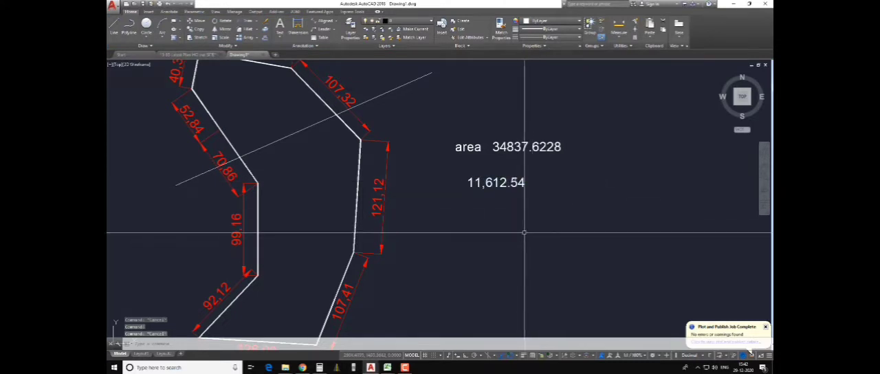
- Draw a circle around the 11,612.54 text
middle_drag(524, 230, 554, 236)
scroll(542, 211, down, 2)
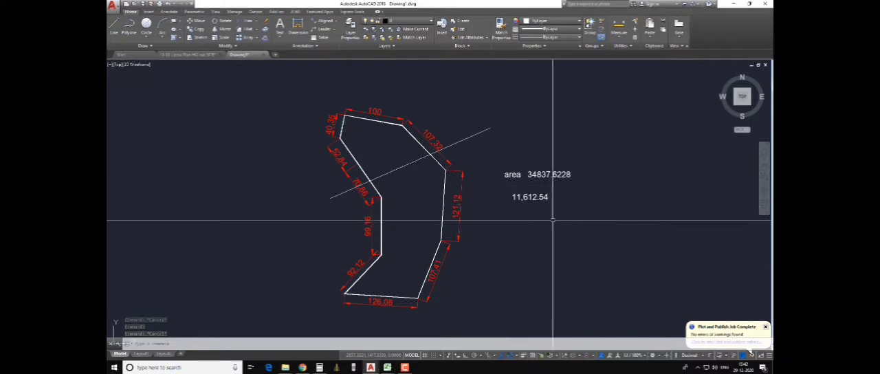
text(c)
key(Return)
click(531, 205)
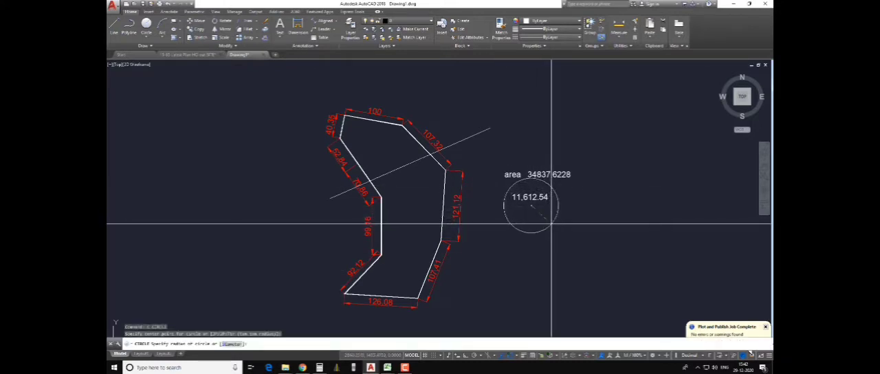
click(538, 229)
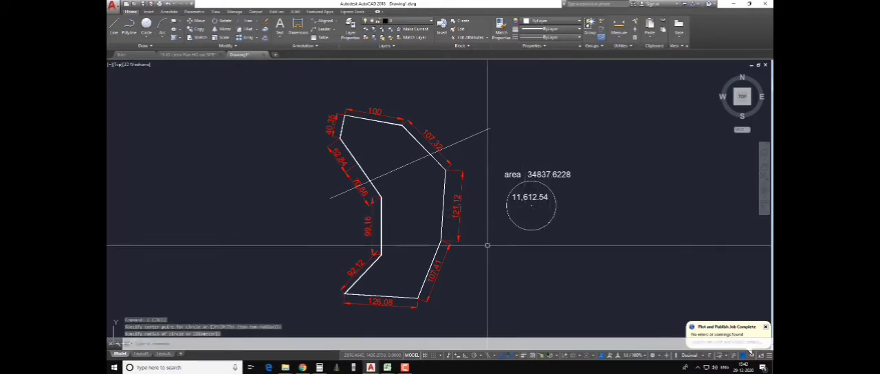
key(Escape)
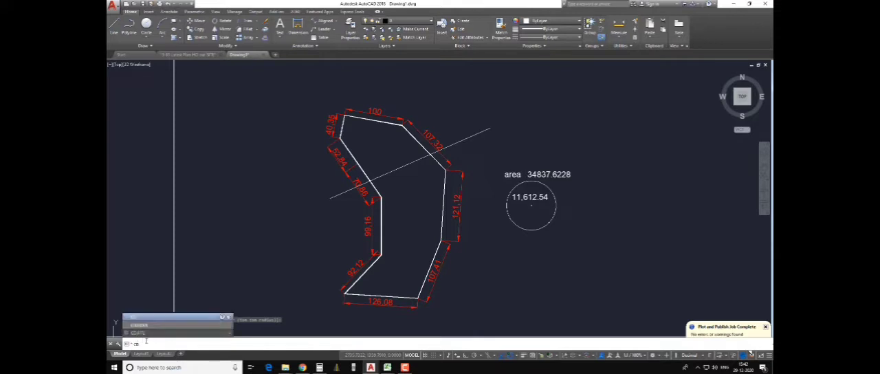
- Run the CD routine on the plot boundary and dividing line, cutting 11612.54 off the upper side by moving the line parallel
key(Return)
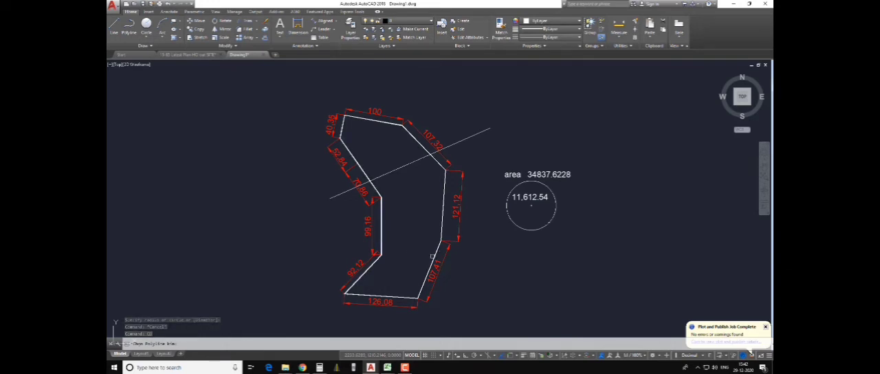
click(434, 256)
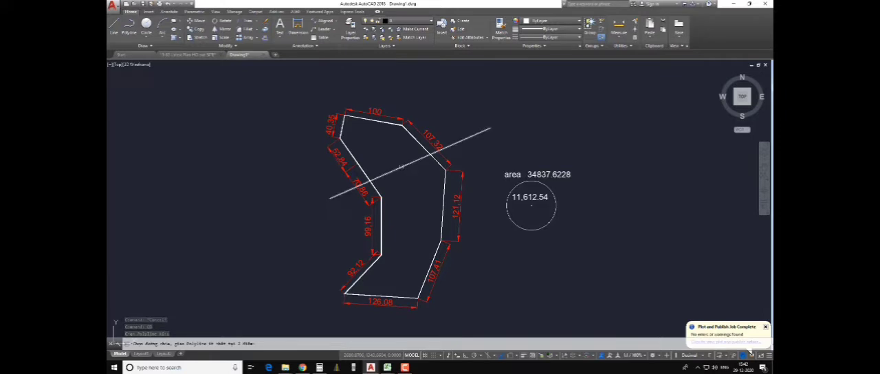
click(402, 166)
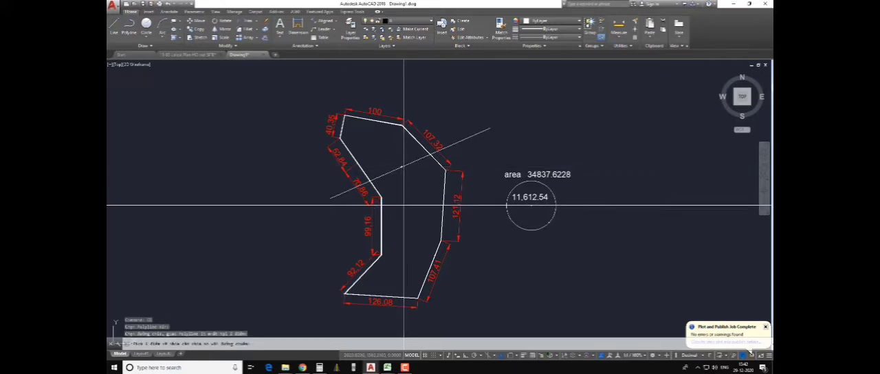
click(378, 146)
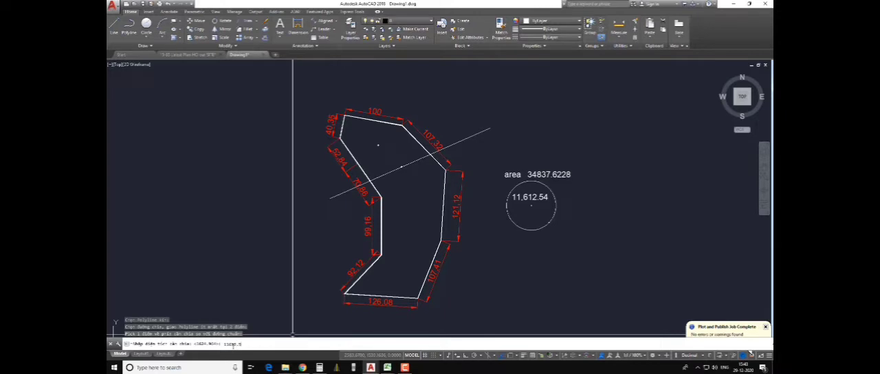
key(Return)
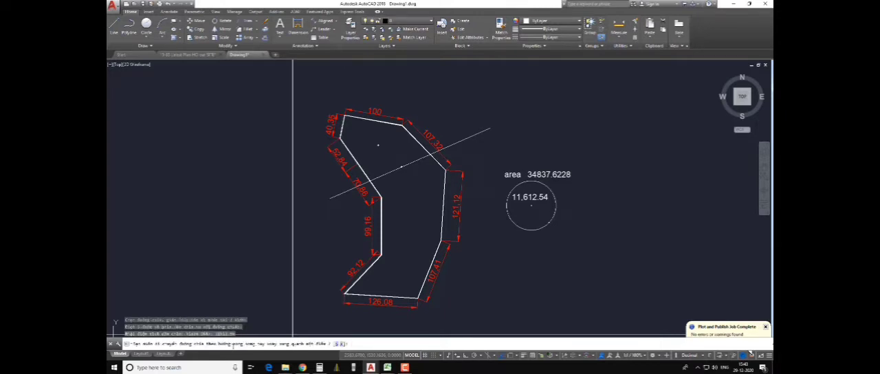
click(338, 344)
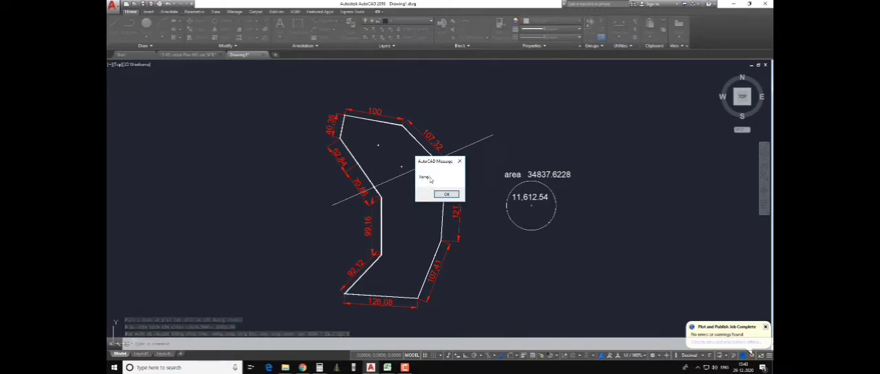
click(446, 194)
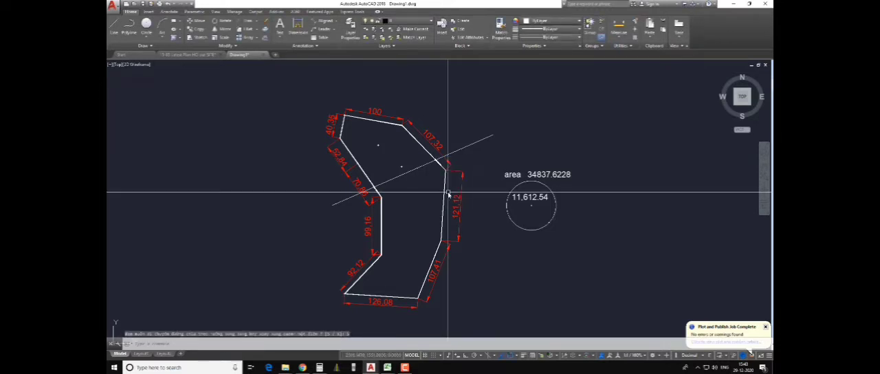
- Create a polyline boundary of the plot's upper part above the dividing line with the BOUNDARY command
scroll(466, 145, up, 4)
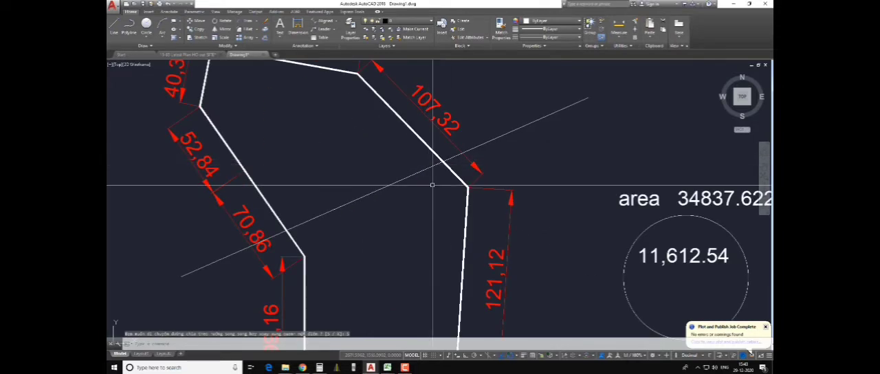
scroll(433, 186, down, 2)
key(Escape)
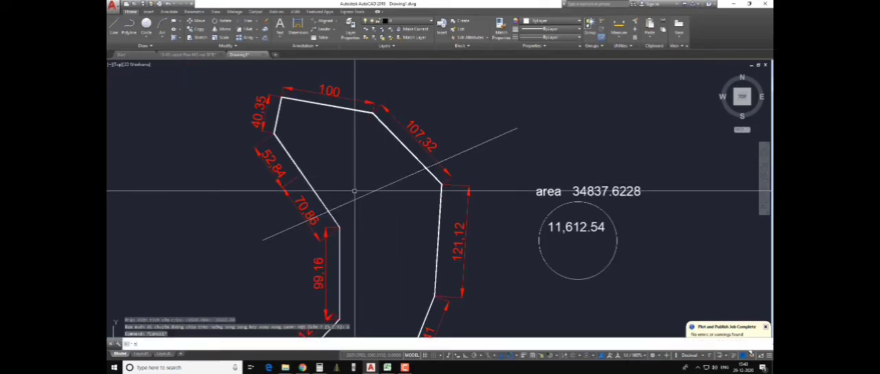
text(bo)
key(Return)
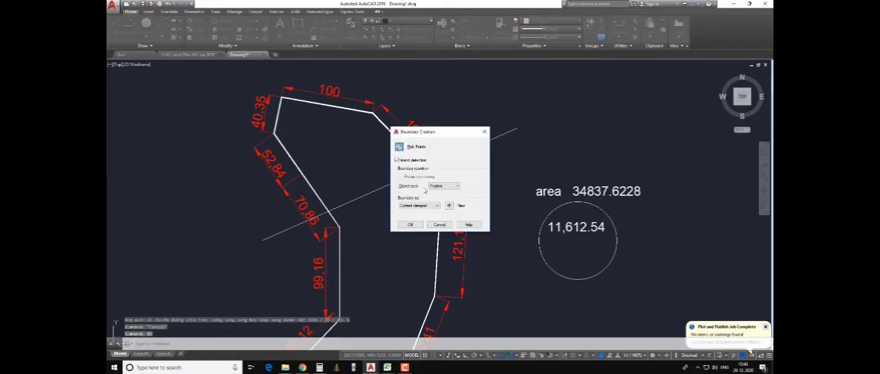
click(447, 185)
click(440, 198)
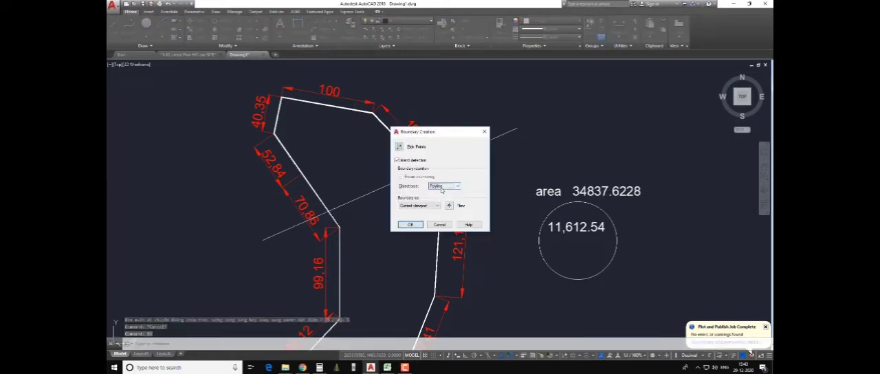
click(411, 224)
click(360, 156)
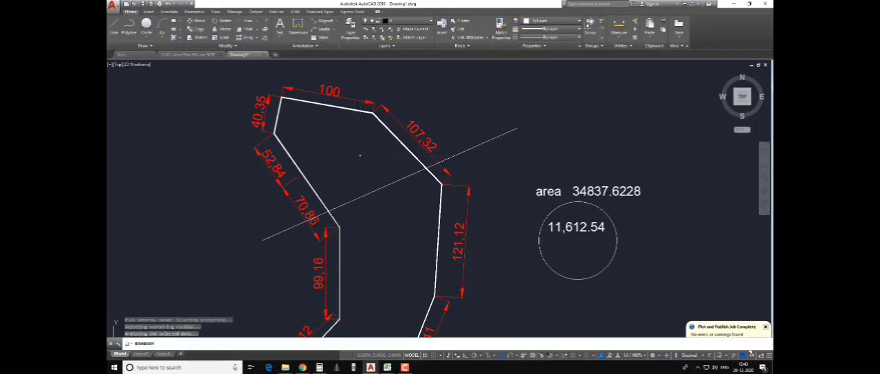
key(Return)
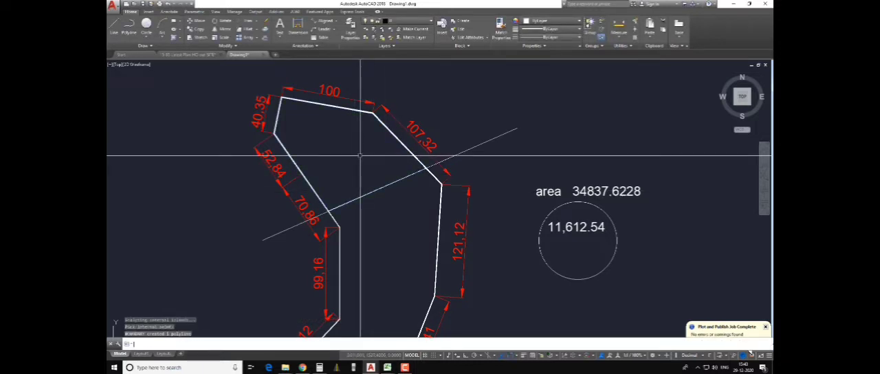
- List the properties of the upper part's boundary polyline and copy its area line
click(393, 134)
text(l)
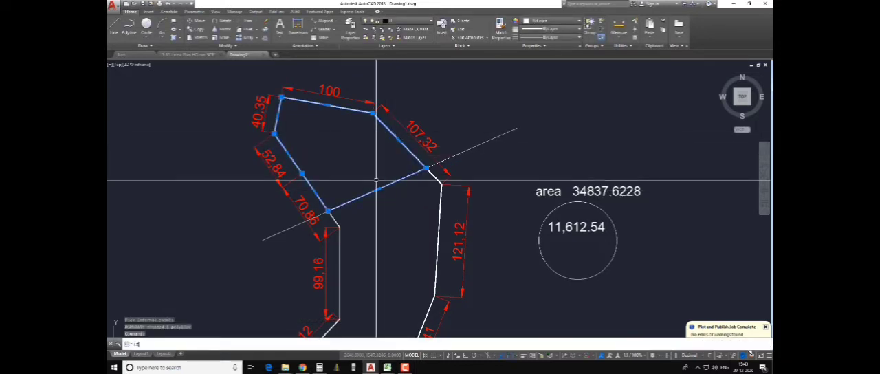
text(i)
key(Return)
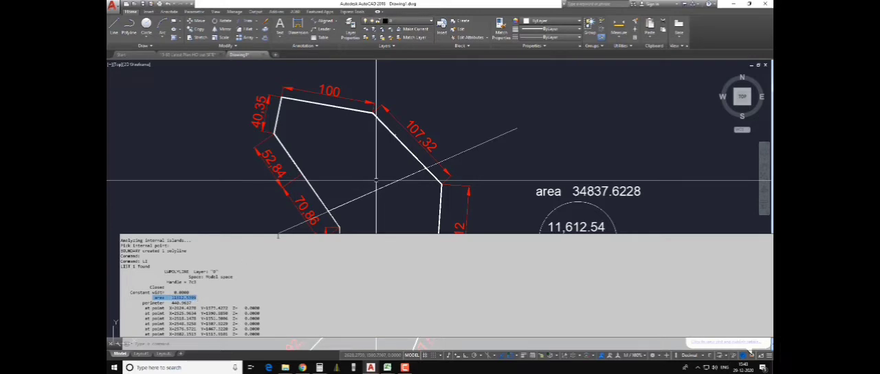
- Paste the copied area line as text below the circle and round its value to 11612.54
click(540, 315)
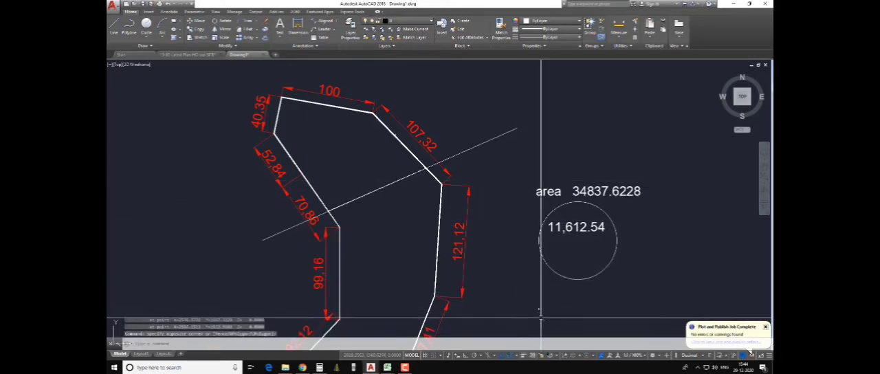
key(ctrl+v)
click(547, 301)
key(Escape)
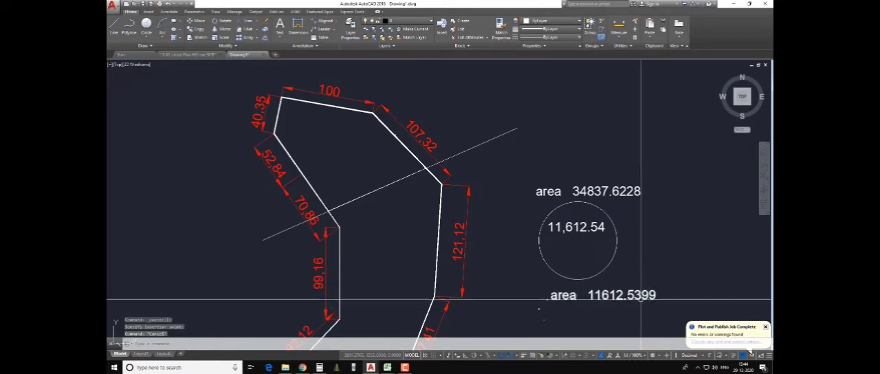
double_click(649, 296)
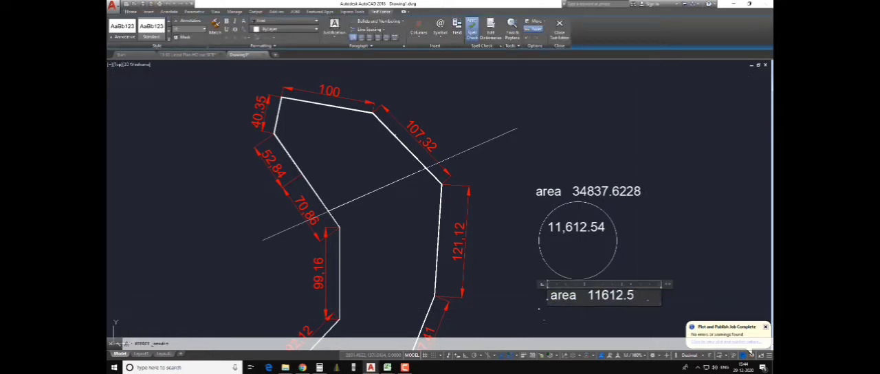
key(Escape)
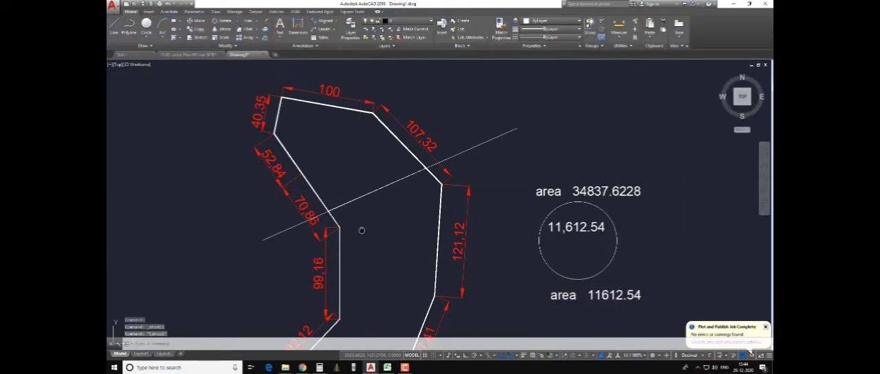
- Create a polyline boundary of the remaining plot below the dividing line and select it
middle_drag(359, 227, 359, 159)
scroll(367, 192, down, 3)
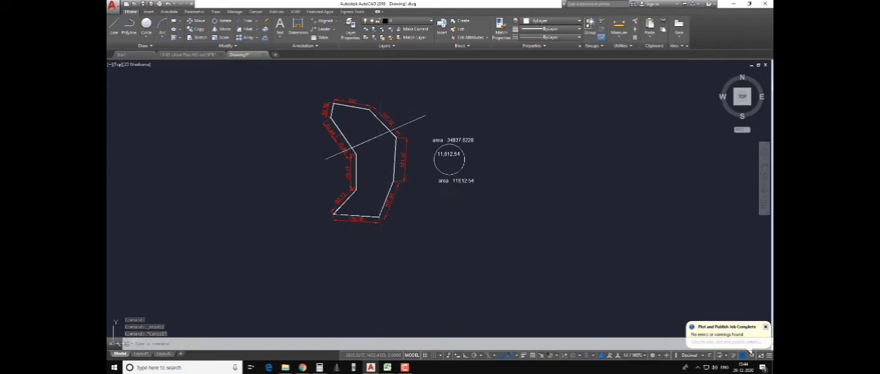
key(Escape)
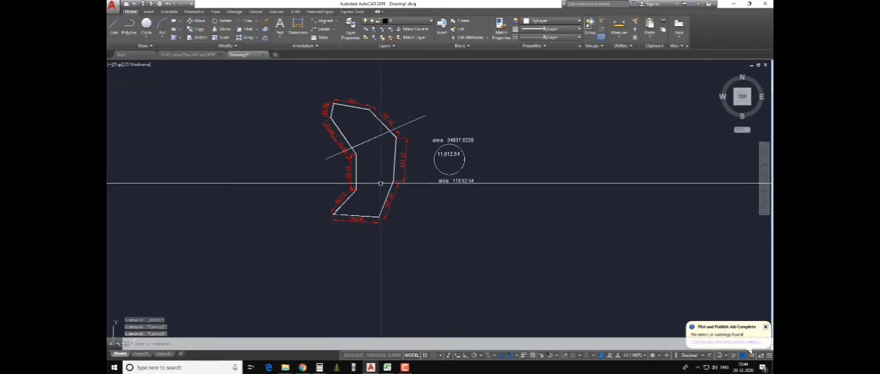
text(a)
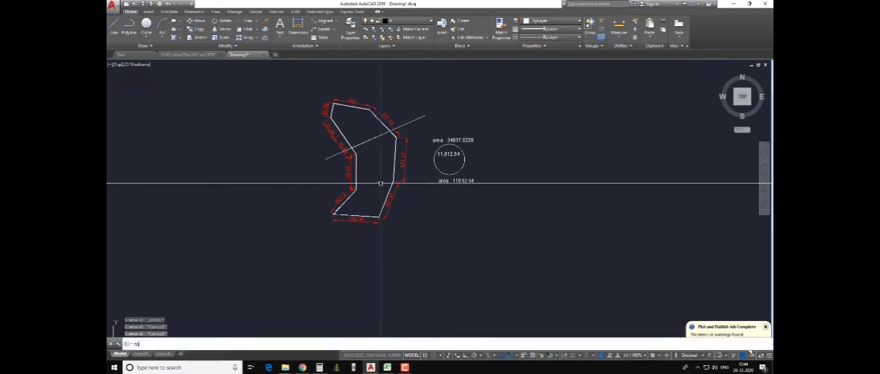
text(o)
key(Return)
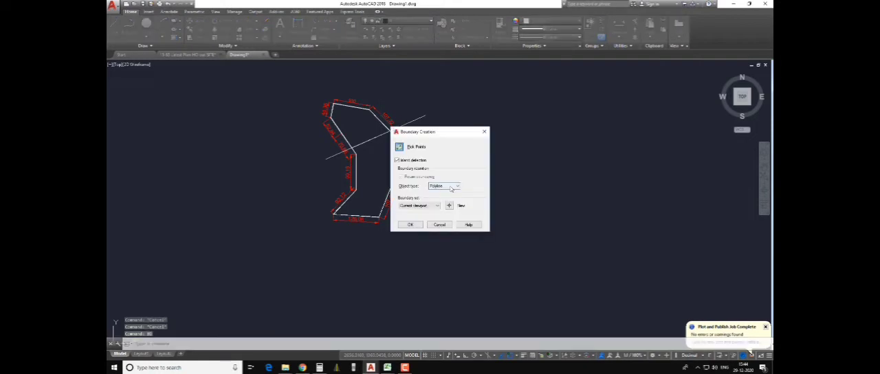
click(416, 225)
click(381, 183)
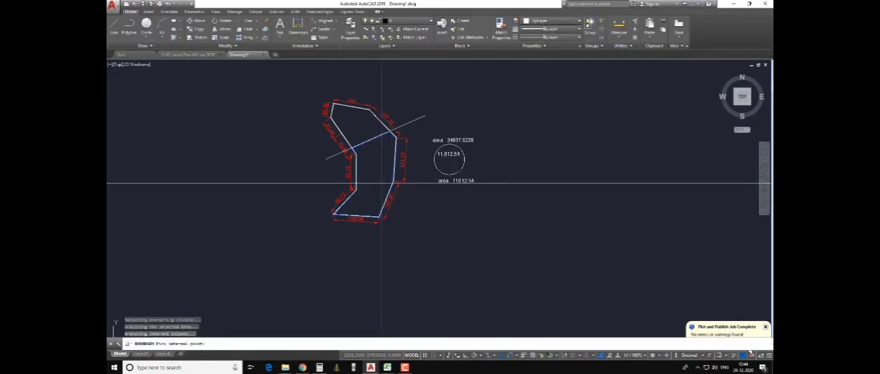
key(Return)
click(388, 187)
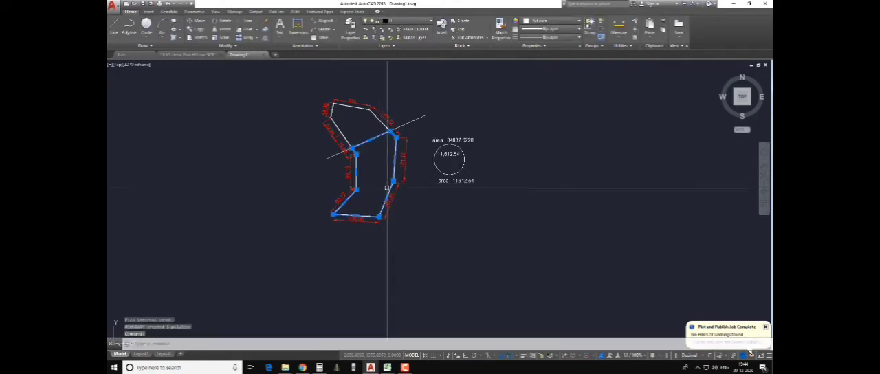
- Move the dividing line straight down into the remaining plot, keeping its slope, so it crosses below the upper division
key(Escape)
click(415, 122)
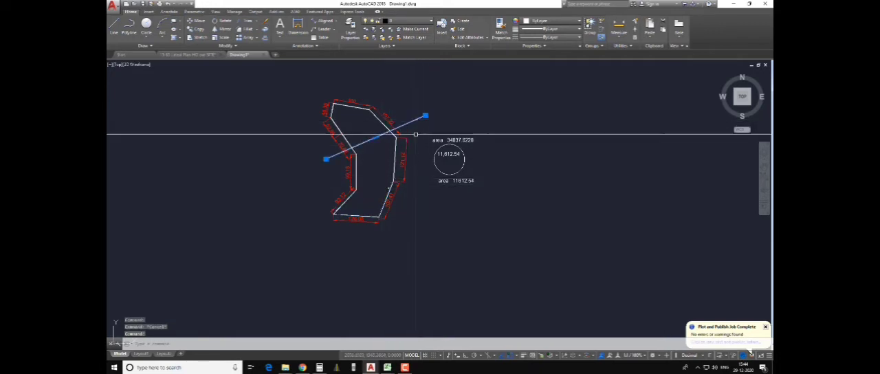
text(m)
key(Return)
click(423, 213)
click(423, 244)
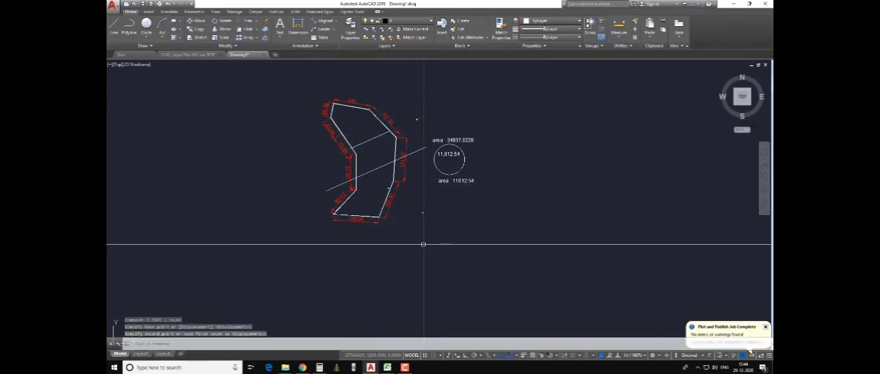
key(Escape)
click(390, 163)
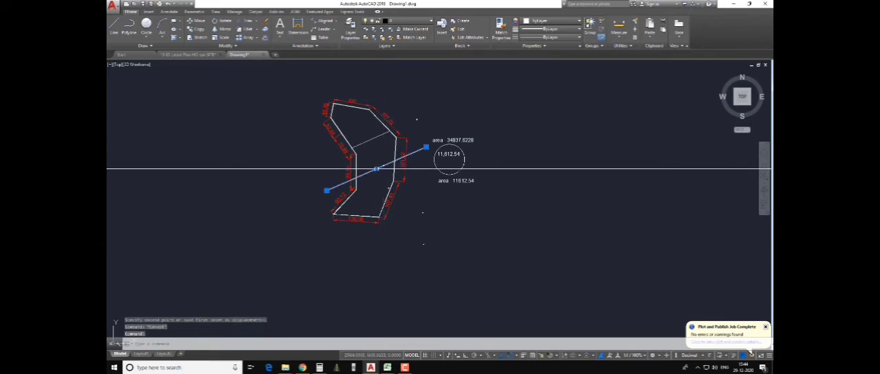
key(Escape)
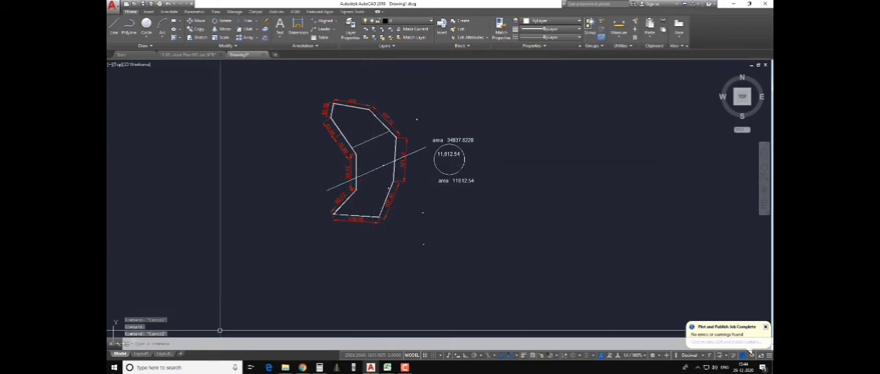
- Run the CD routine on the remaining plot's polyline and the moved line, dividing off 11612.54 on its upper side with parallel option S
text(z)
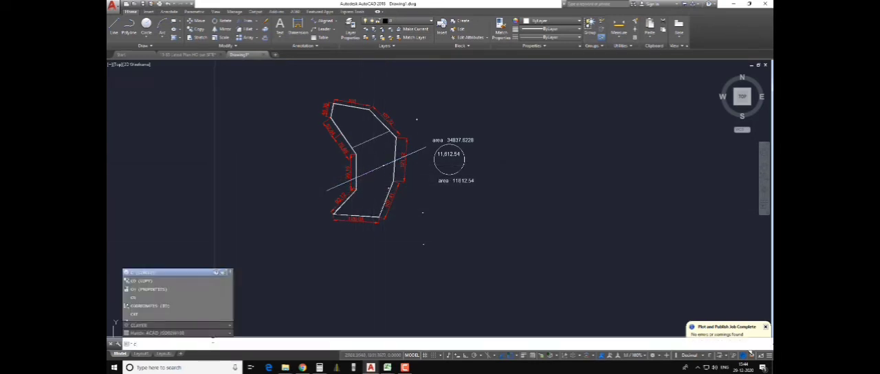
key(Return)
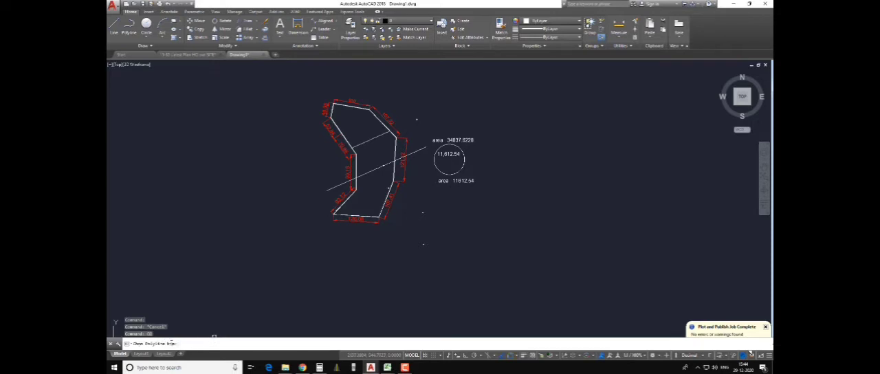
click(377, 218)
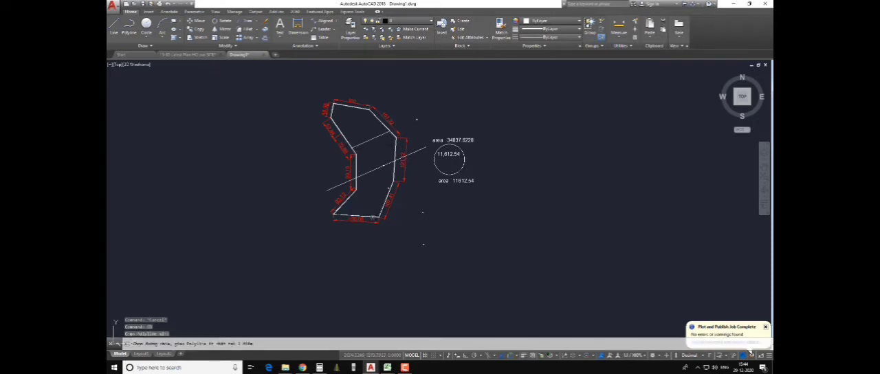
click(369, 172)
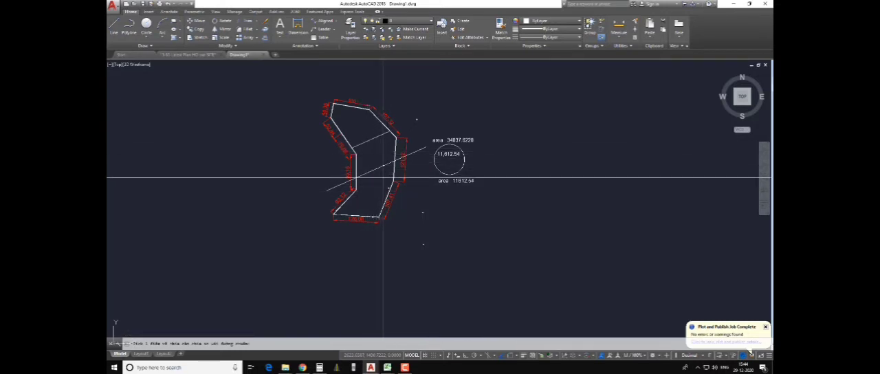
click(372, 160)
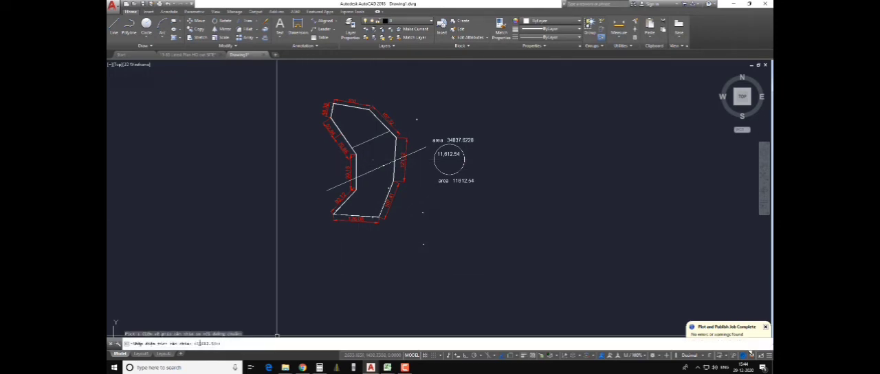
key(Return)
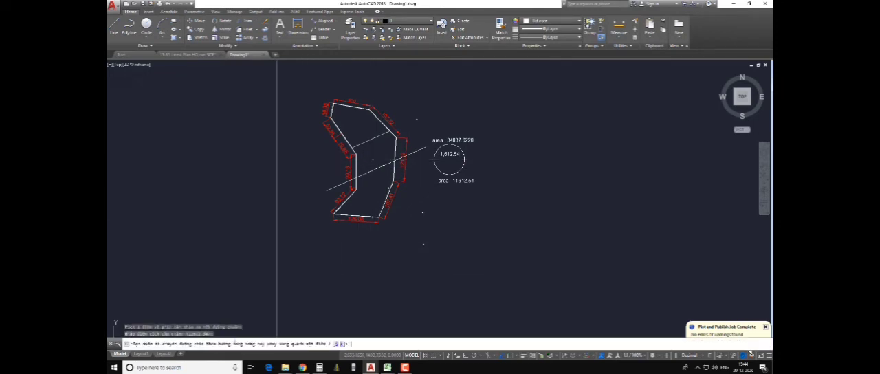
click(337, 344)
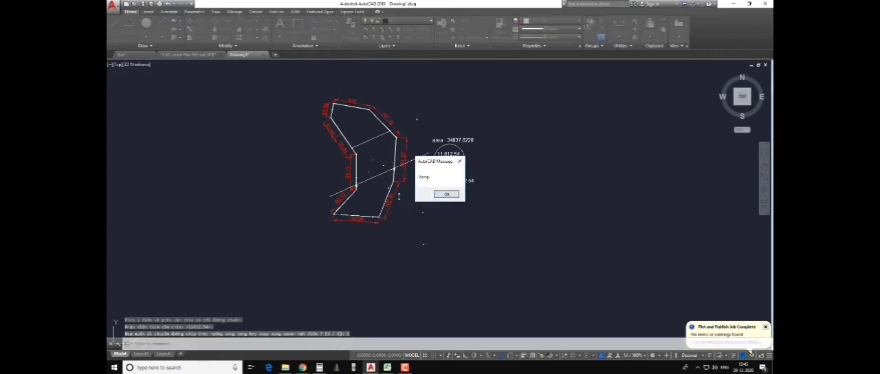
click(445, 195)
scroll(389, 172, up, 5)
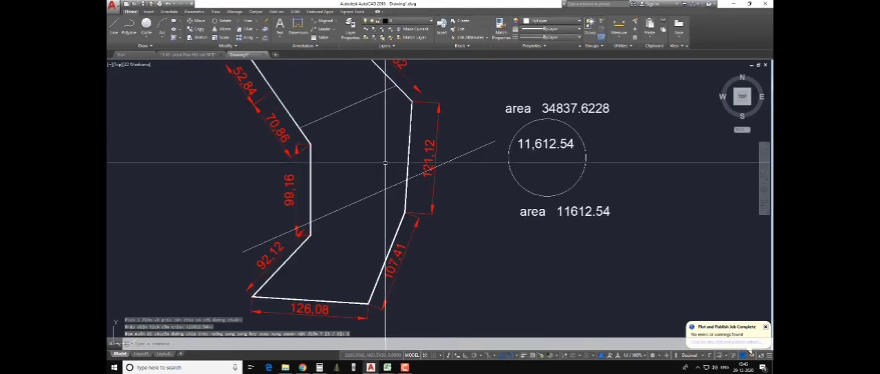
key(Escape)
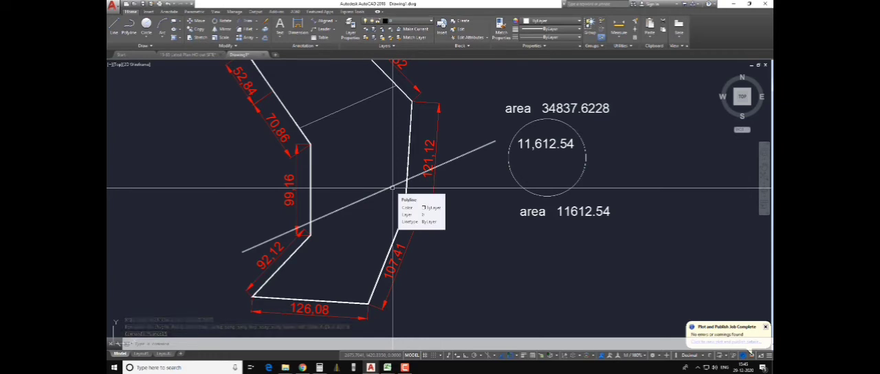
- Create a polyline boundary of the plot's middle part between the two dividing lines and select it
text(bo)
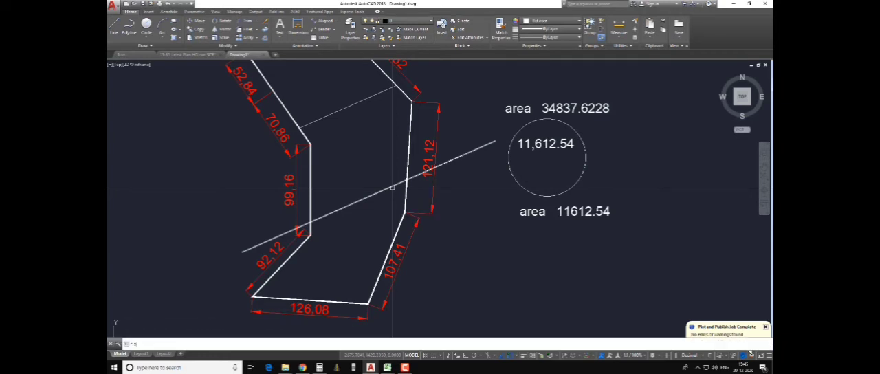
key(Return)
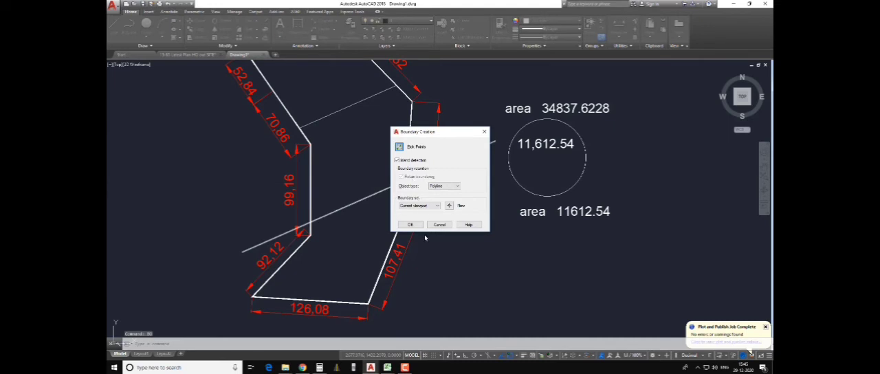
click(414, 226)
click(376, 167)
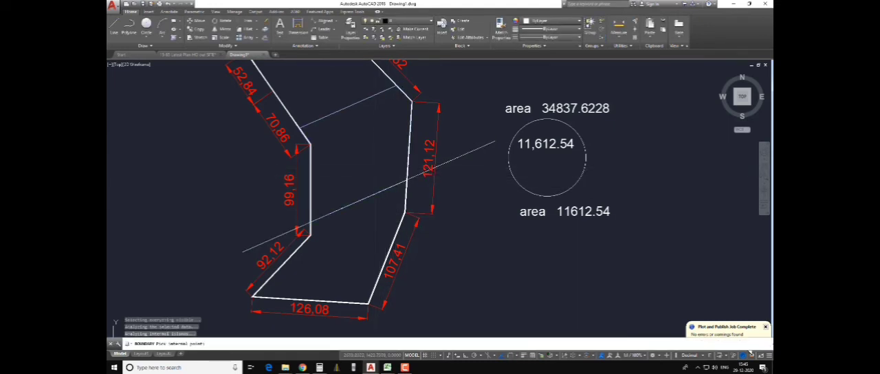
key(Return)
click(409, 140)
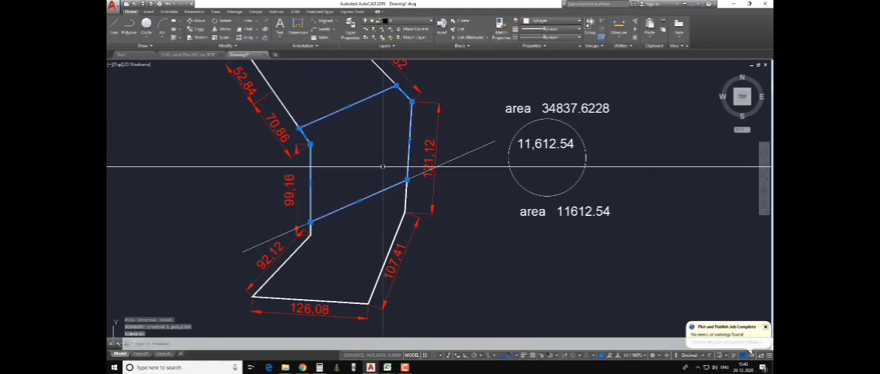
- List the middle part's boundary properties and paste the copied area line as text below the 11612.54 area text
text(li)
key(Return)
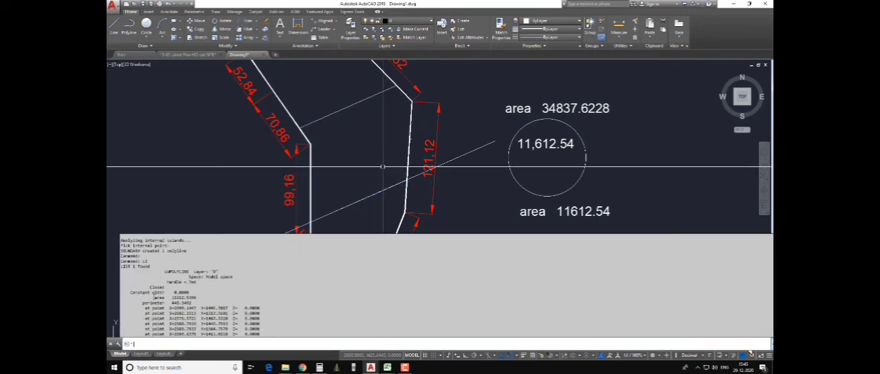
drag(153, 297, 199, 298)
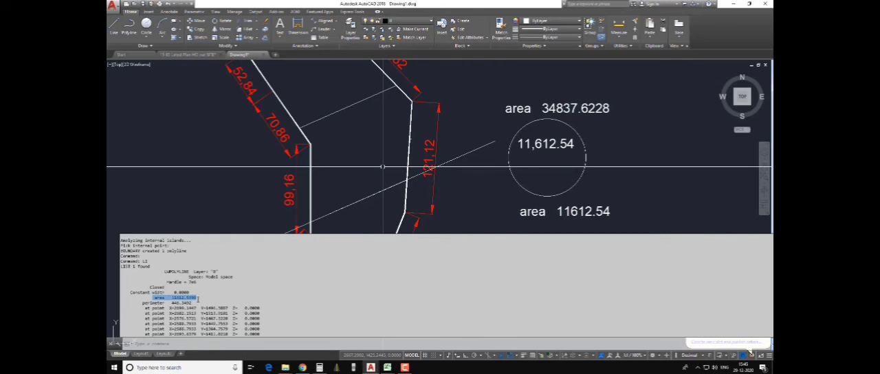
click(242, 209)
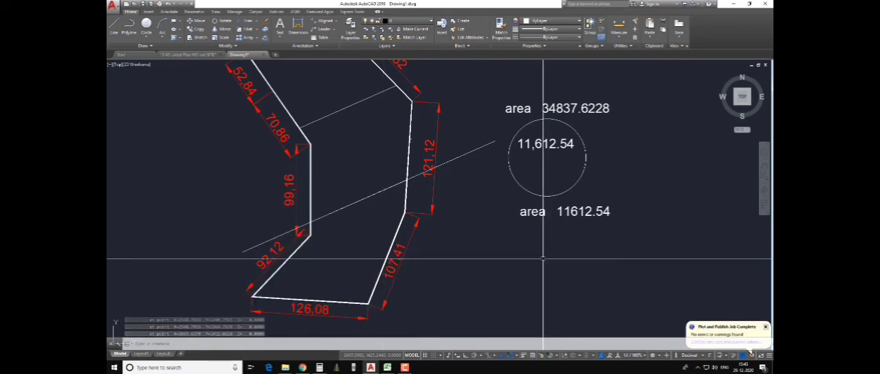
key(ctrl+v)
click(507, 257)
key(Escape)
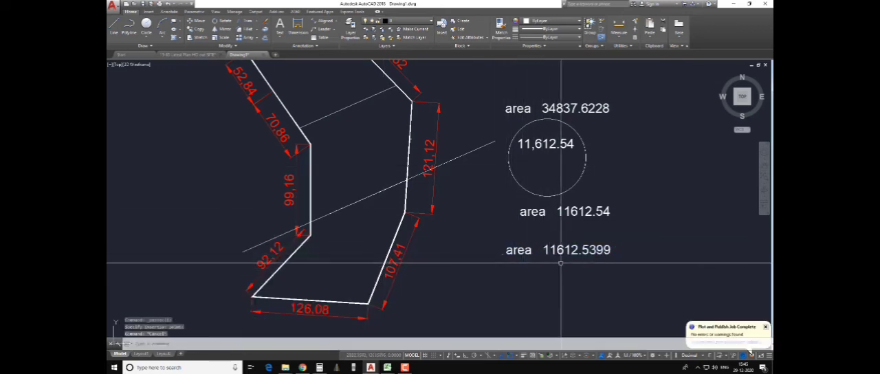
- Create a polyline boundary of the plot's bottom part below the second dividing line and select it
scroll(464, 258, down, 3)
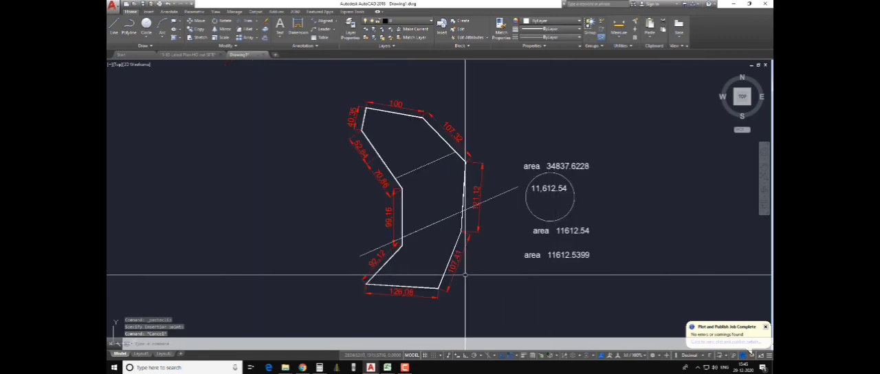
click(431, 263)
key(Escape)
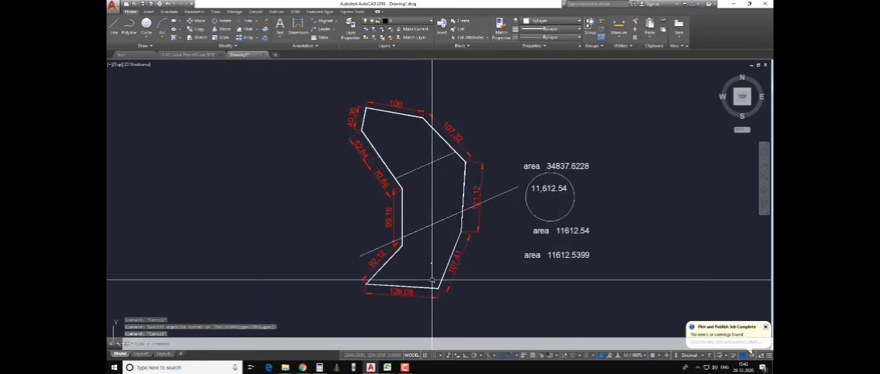
text(s)
text(o)
key(Return)
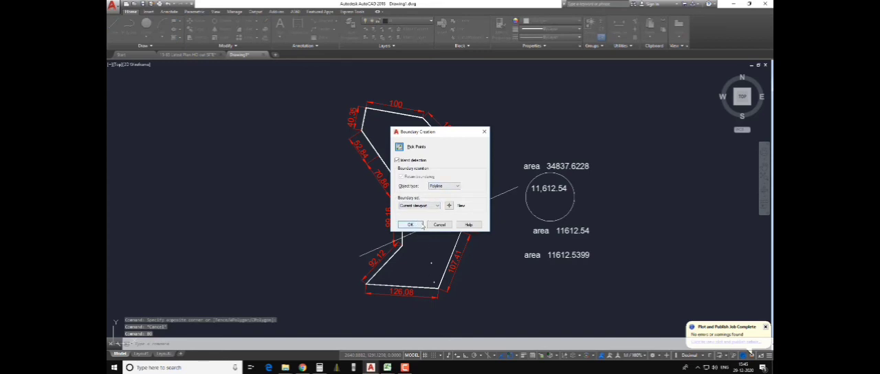
click(410, 225)
click(429, 250)
key(Return)
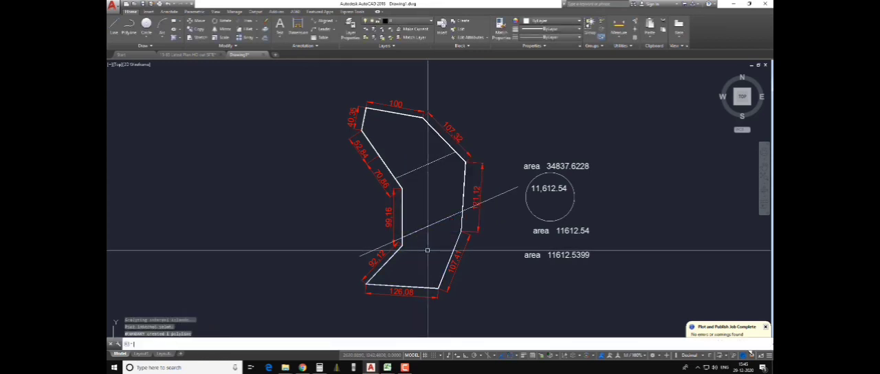
click(447, 255)
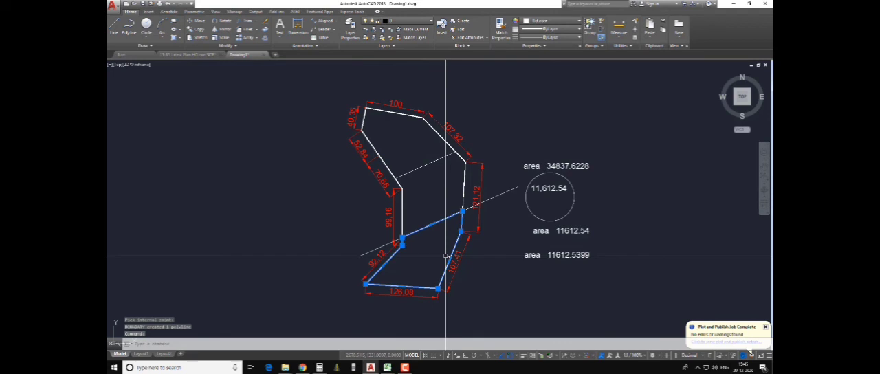
- List the bottom part's boundary properties and paste the copied area line as text inside that part
key(Return)
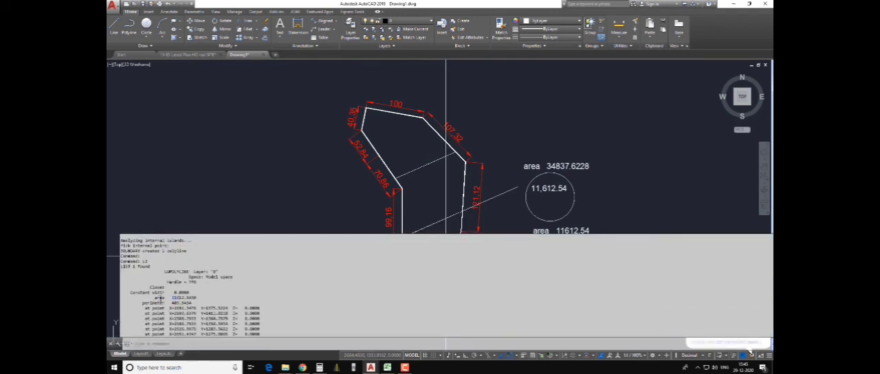
drag(158, 297, 197, 297)
key(F2)
key(ctrl+v)
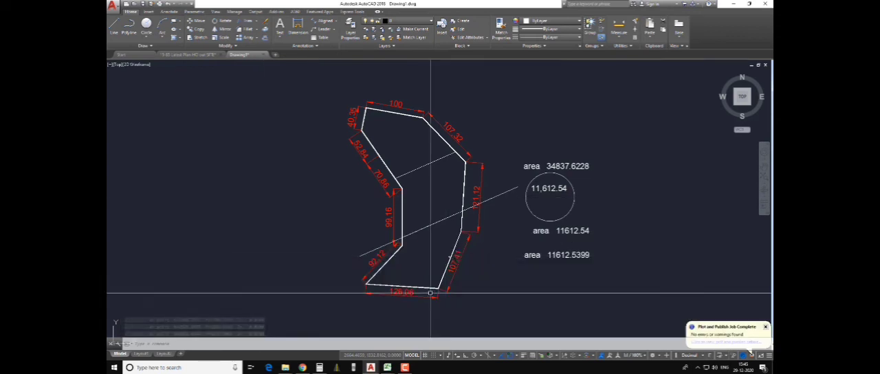
click(399, 260)
- Move the bottom part's area text down and left so it sits between that part's edges
scroll(426, 273, up, 2)
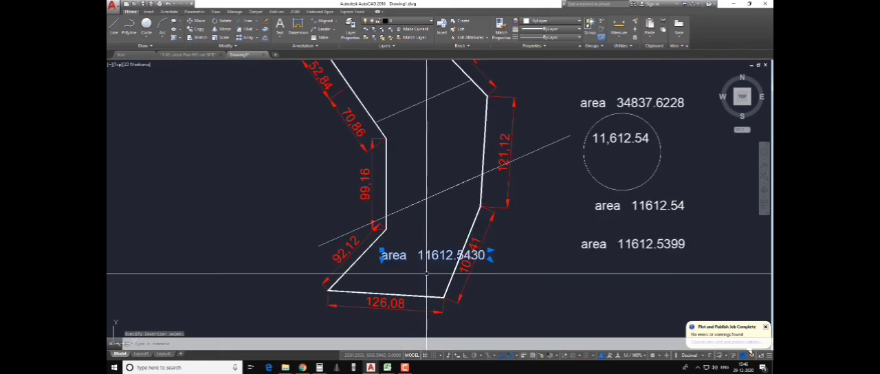
text(m)
key(Return)
click(587, 296)
click(561, 311)
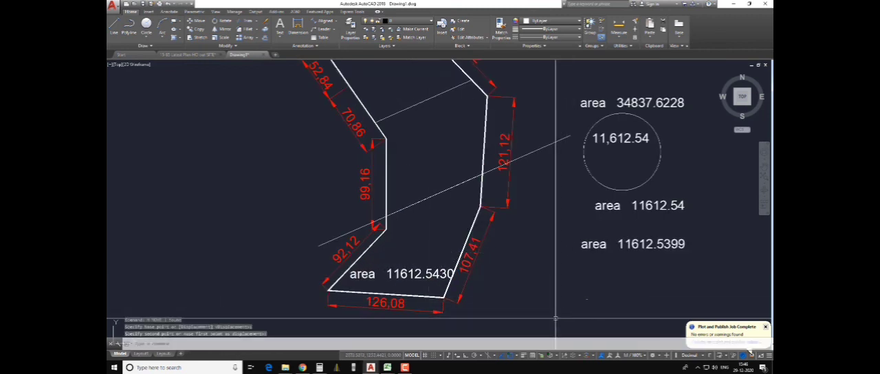
key(Escape)
- Move the middle part's area text from below the circle into the plot's middle part
click(605, 245)
text(m)
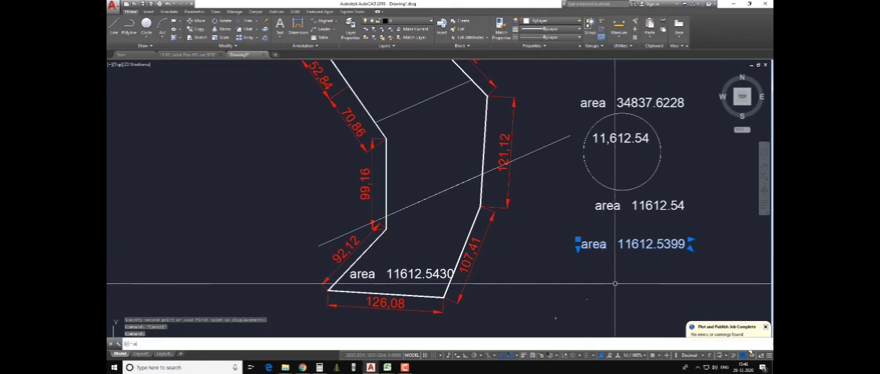
key(Return)
click(620, 283)
click(427, 189)
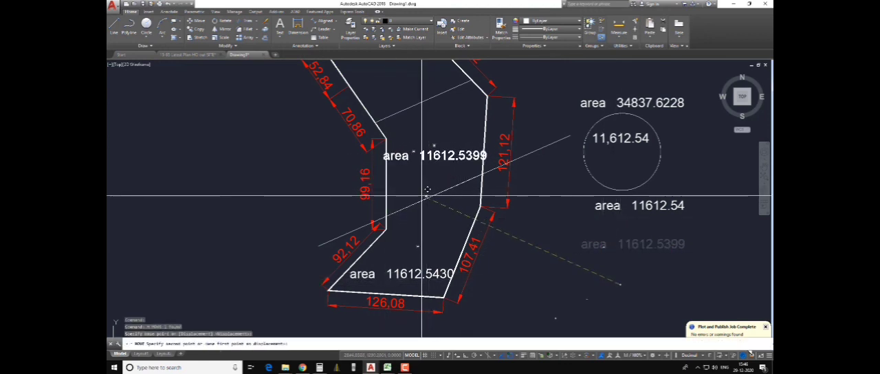
- Select the area text in the plot's middle part and shift it slightly to the left
click(452, 162)
click(440, 166)
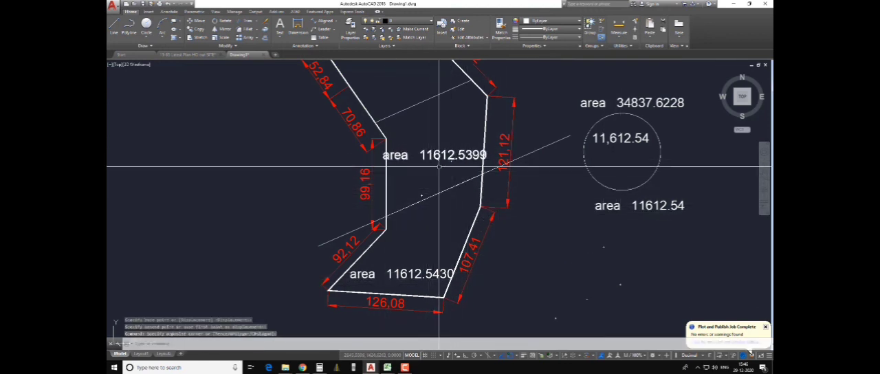
click(441, 161)
click(422, 157)
text(m)
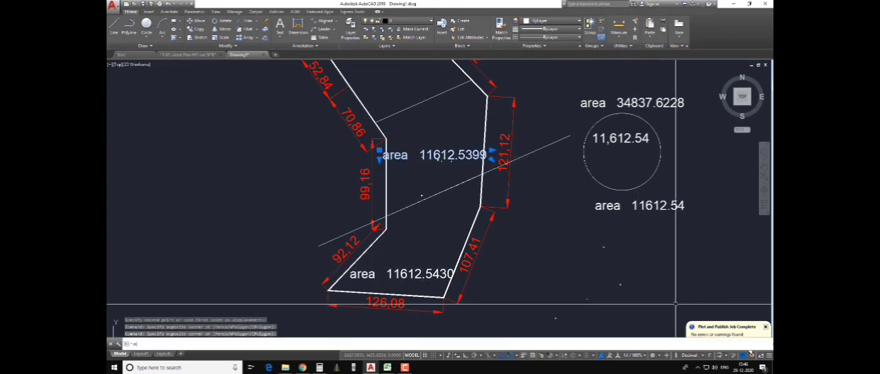
key(Return)
click(629, 296)
click(620, 298)
key(Escape)
- Move the 11612.54 area text from below the circle into the plot's upper part
scroll(581, 258, down, 3)
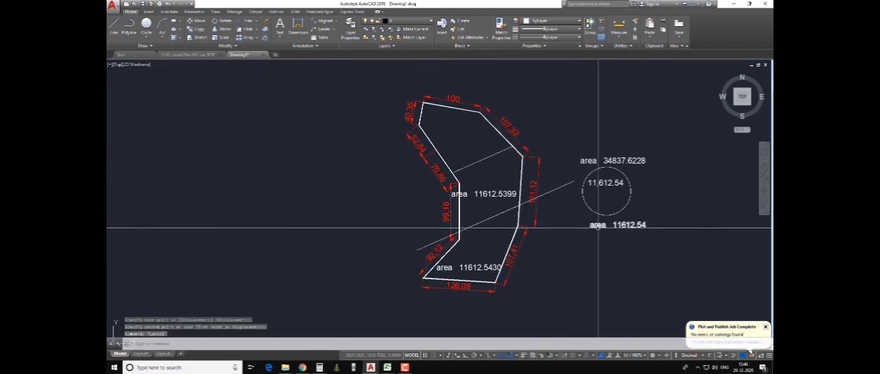
click(599, 223)
text(m)
key(Return)
click(680, 269)
click(511, 175)
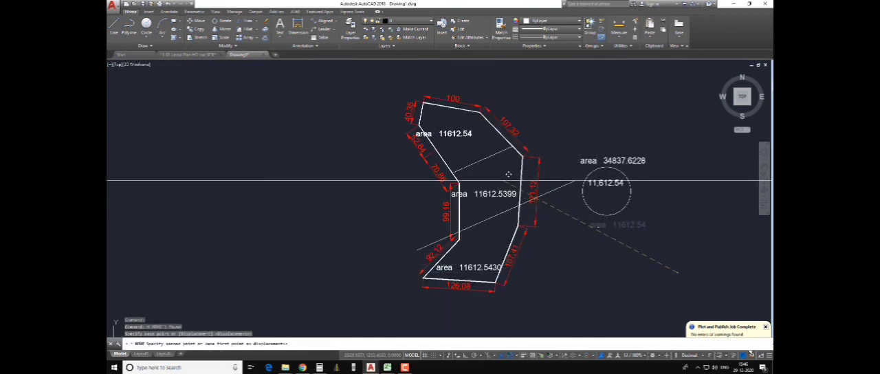
key(Escape)
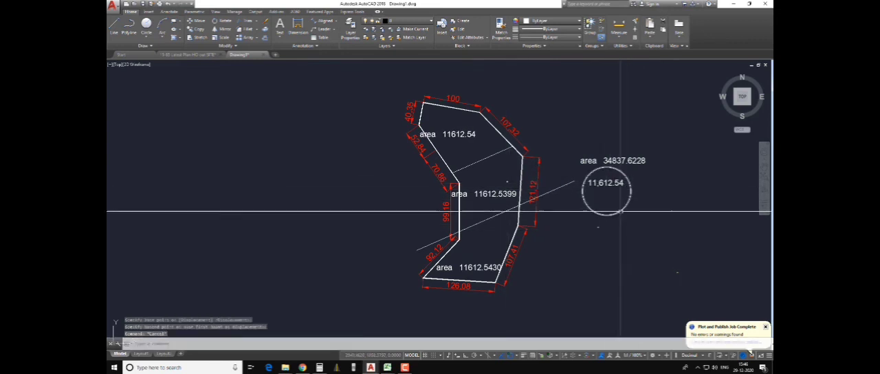